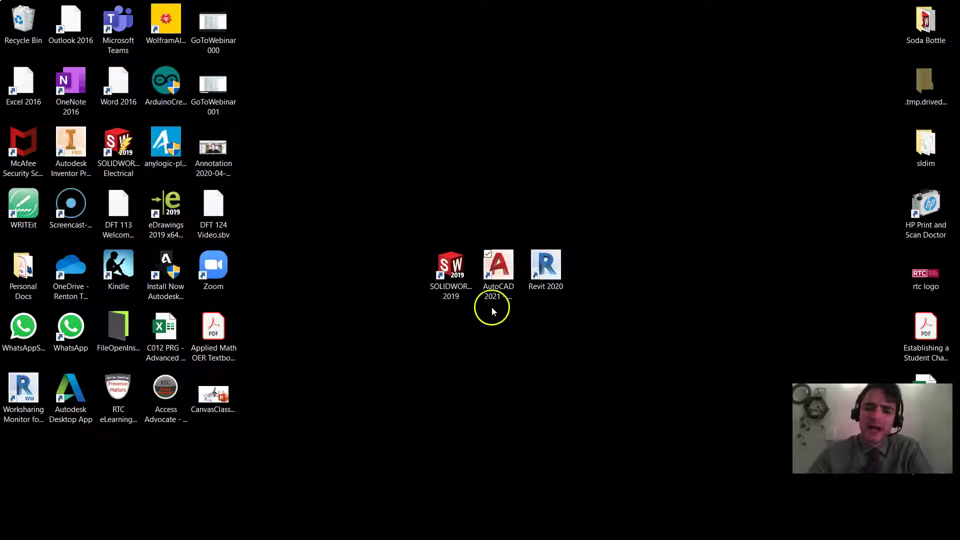
Step: Launch AutoCAD 2021 and start a new blank drawing
{"action": "left_click", "coordinate": [499, 274]}
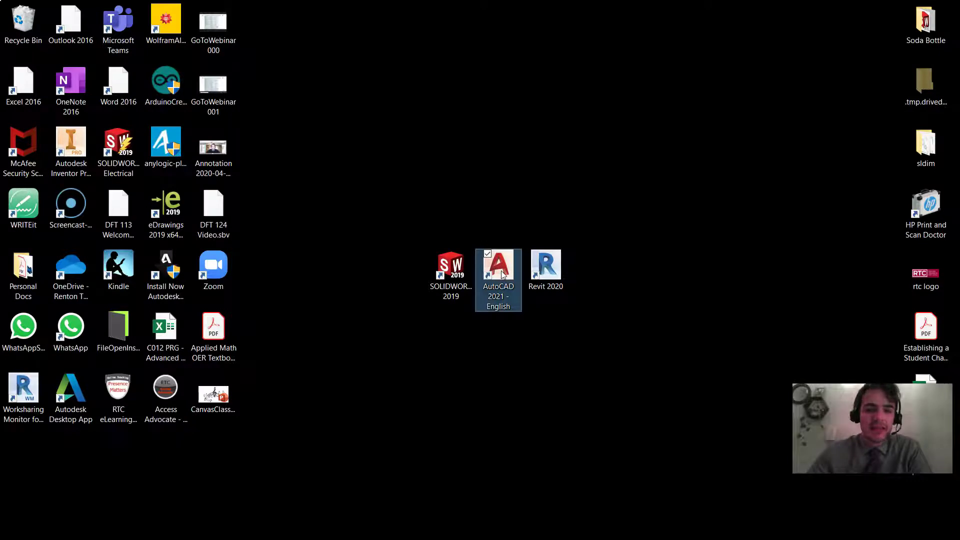
{"action": "double_click", "coordinate": [503, 285]}
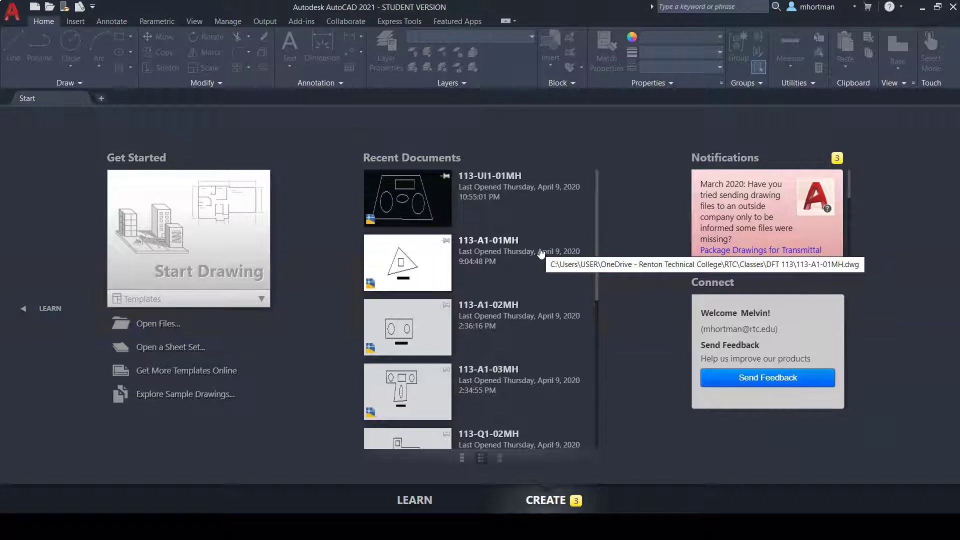
{"action": "left_click", "coordinate": [196, 232]}
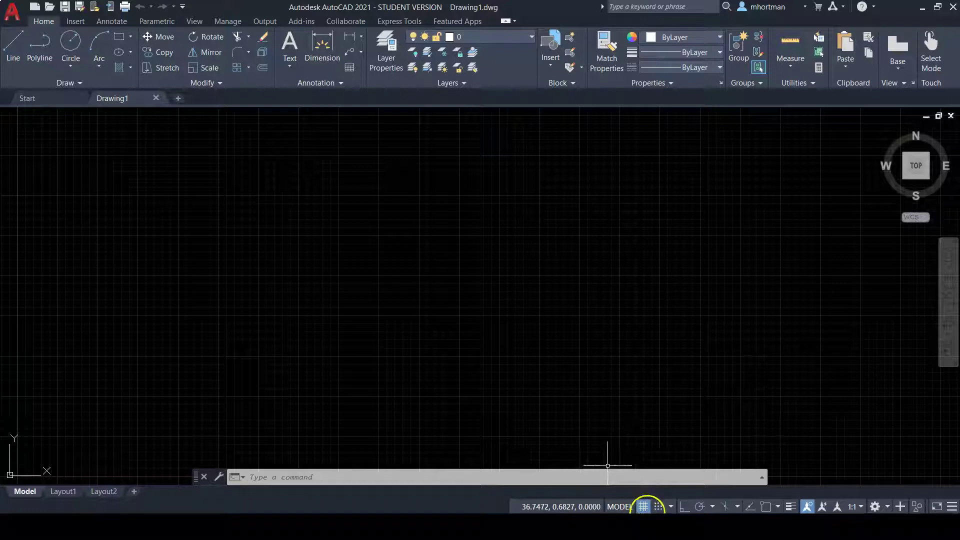
Step: Toggle the drawing grid off and on, leaving it on, and turn off the display of annotation objects at all scales
{"action": "left_click", "coordinate": [643, 507]}
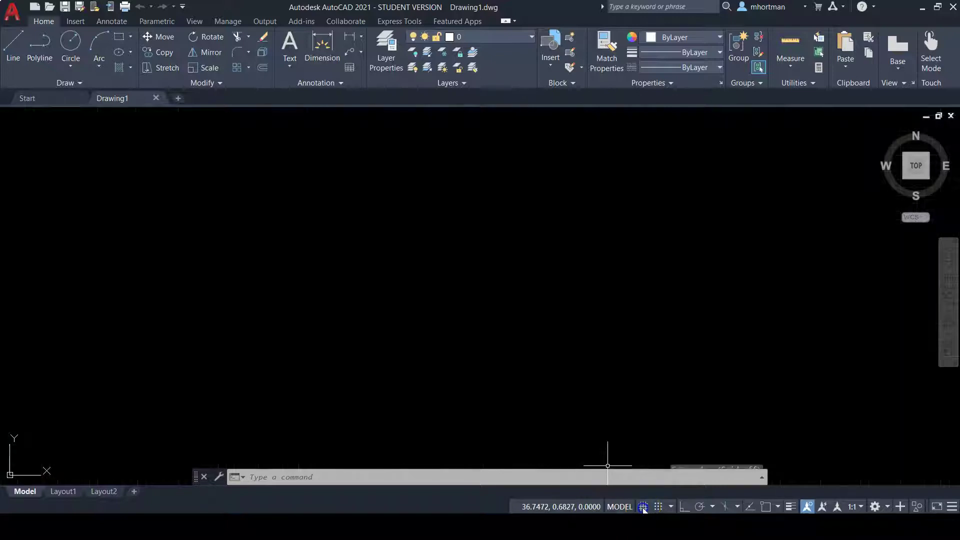
{"action": "left_click", "coordinate": [644, 506]}
{"action": "left_click", "coordinate": [644, 507]}
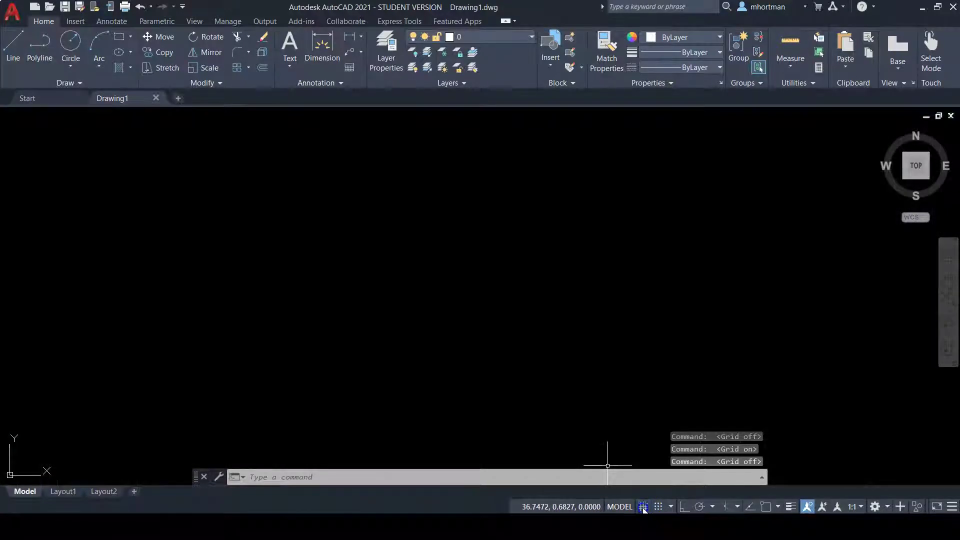
{"action": "left_click", "coordinate": [643, 507]}
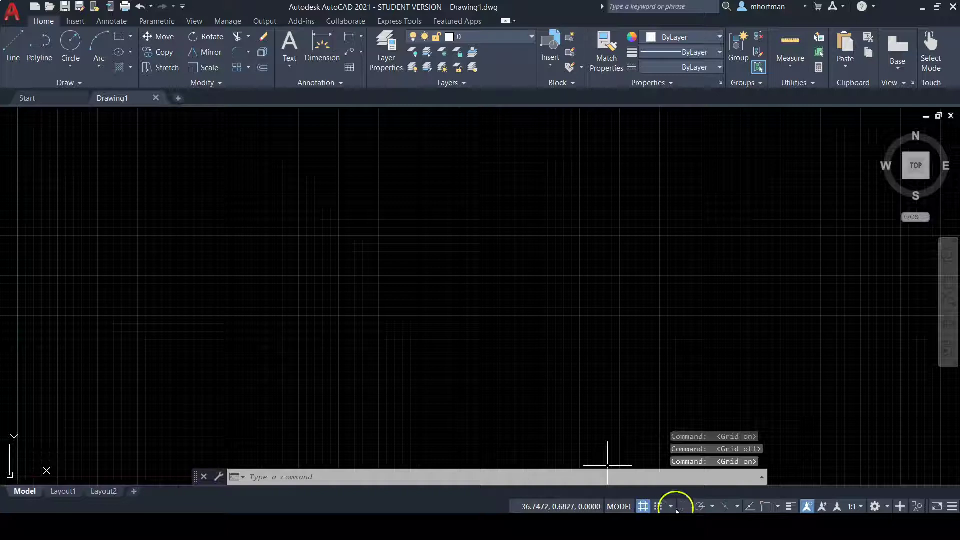
{"action": "left_click", "coordinate": [808, 507]}
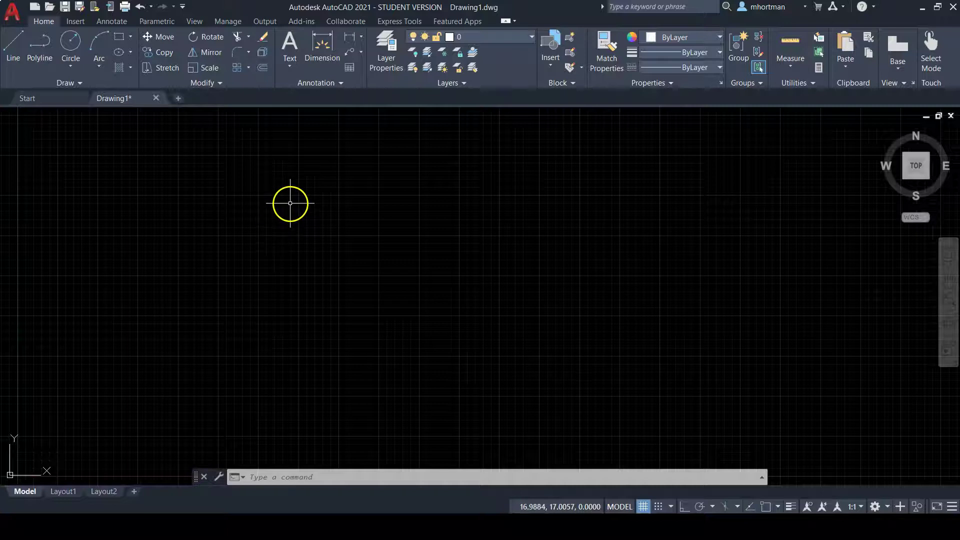
Step: Try a window selection and a crossing selection in the empty drawing area
{"action": "left_click", "coordinate": [290, 203]}
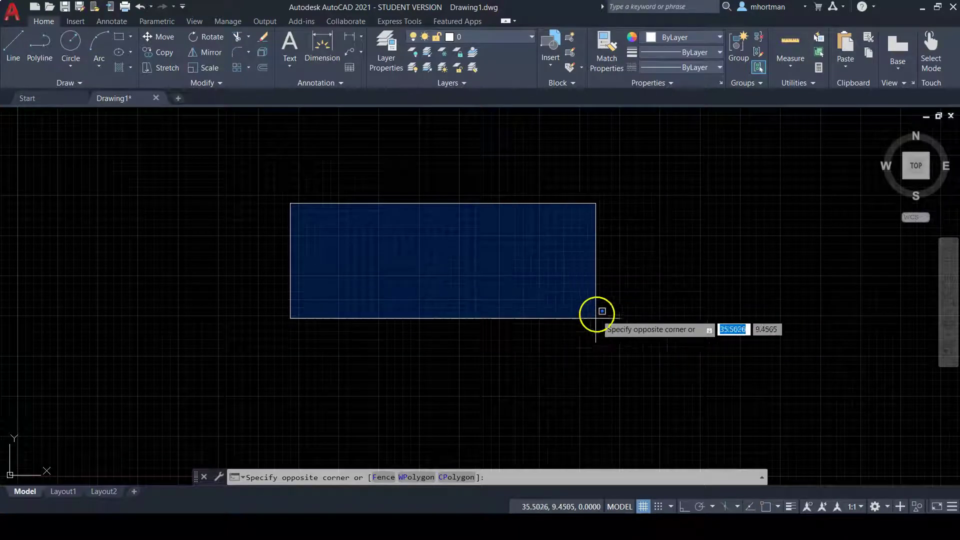
{"action": "left_click", "coordinate": [585, 297]}
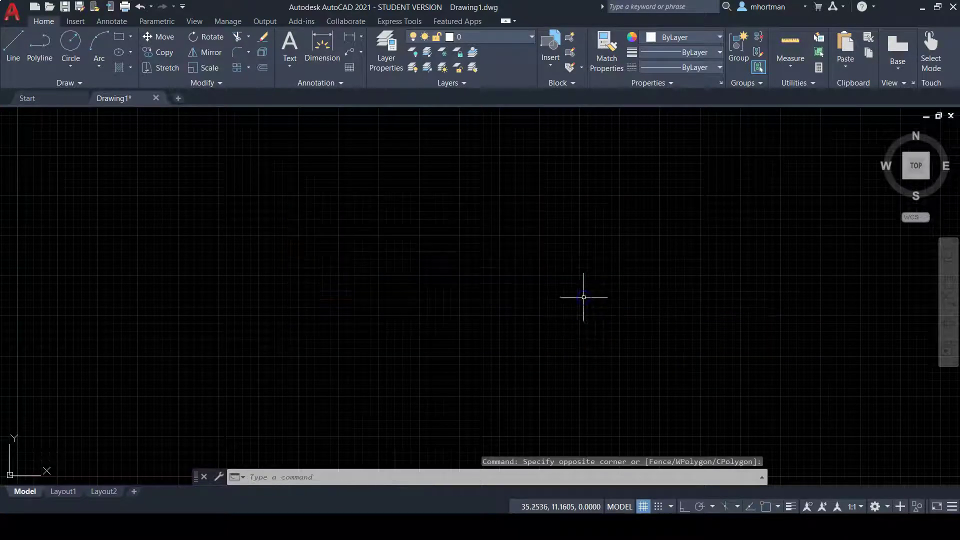
{"action": "right_click", "coordinate": [525, 247]}
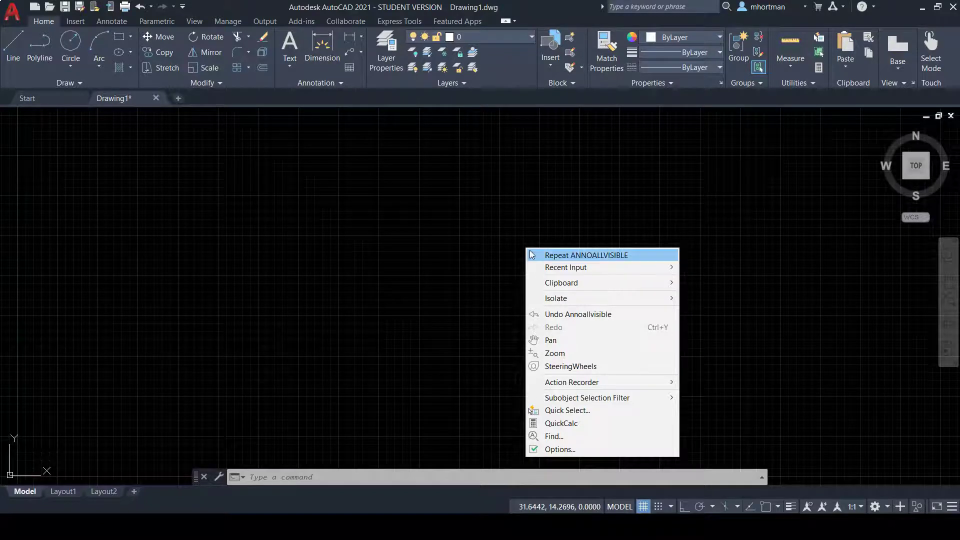
{"action": "left_click", "coordinate": [545, 245]}
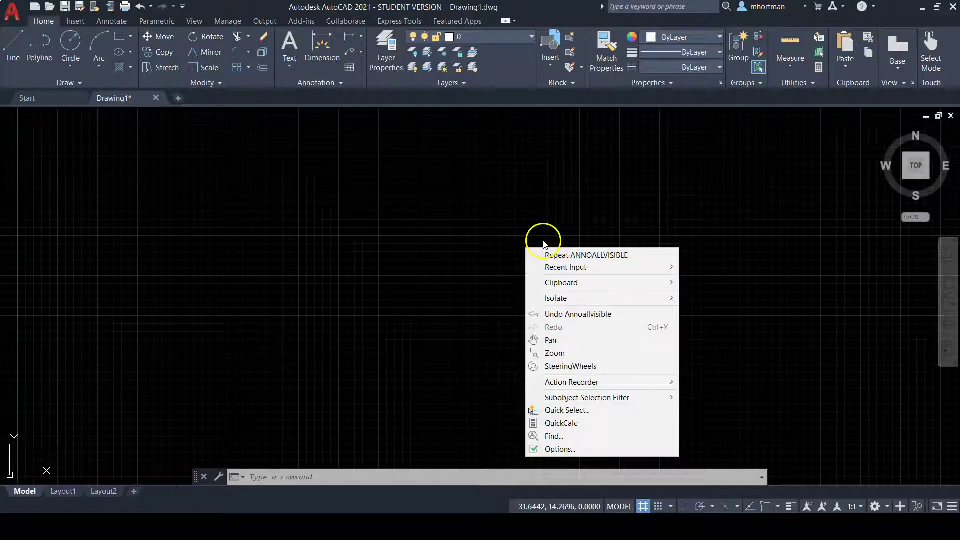
{"action": "left_click", "coordinate": [448, 225]}
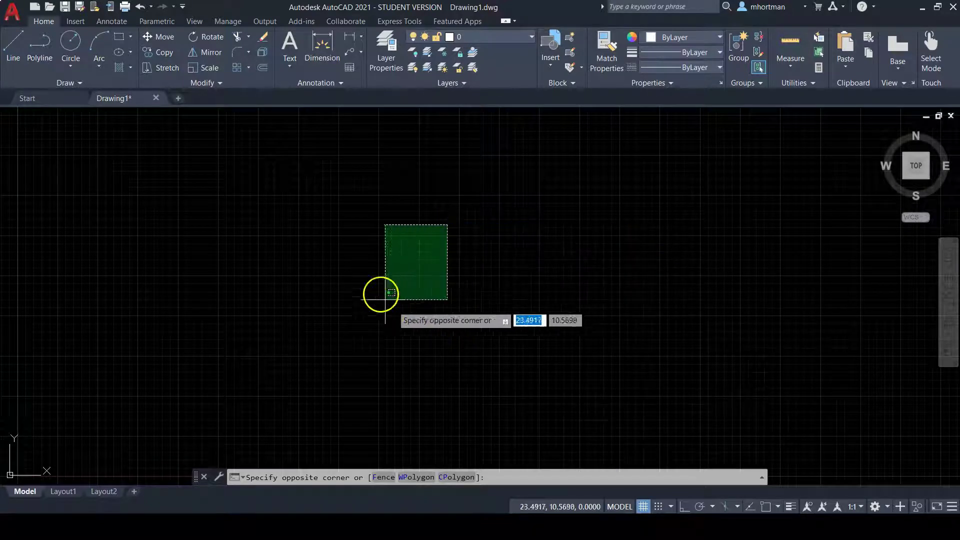
{"action": "left_click", "coordinate": [610, 283]}
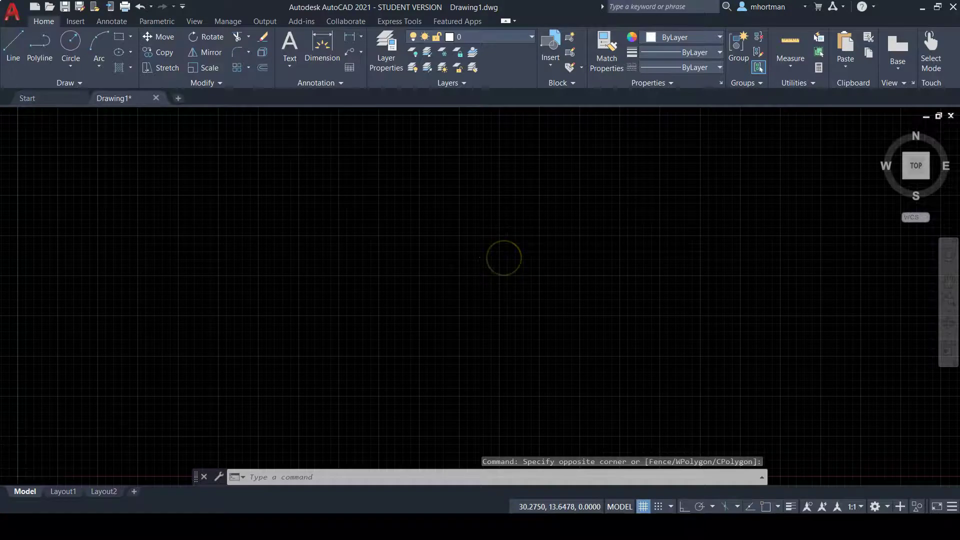
Step: Explore the empty model space by zooming in and out, panning, and zooming to the drawing extents
{"action": "scroll", "coordinate": [504, 257], "scroll_direction": "down", "scroll_amount": 3}
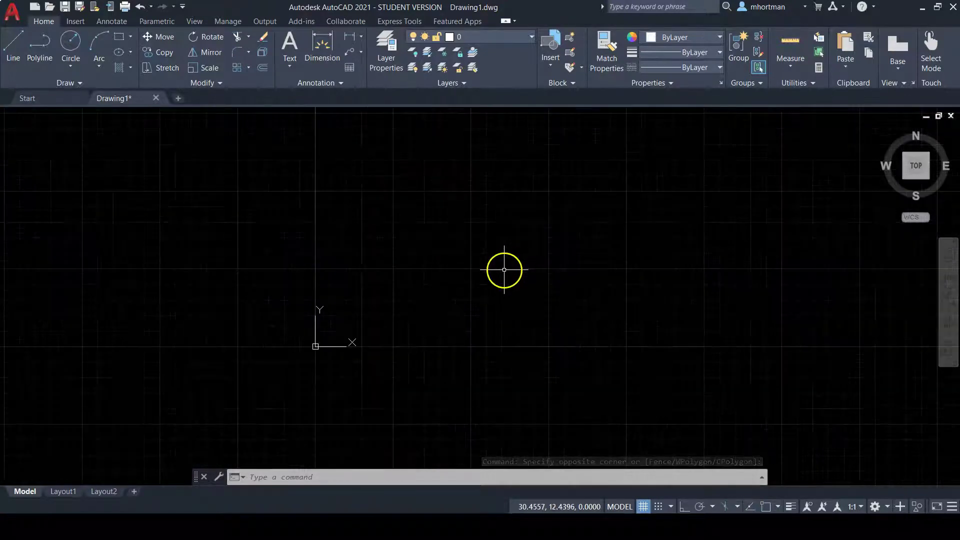
{"action": "scroll", "coordinate": [504, 269], "scroll_direction": "down", "scroll_amount": 8}
{"action": "scroll", "coordinate": [503, 272], "scroll_direction": "up", "scroll_amount": 4}
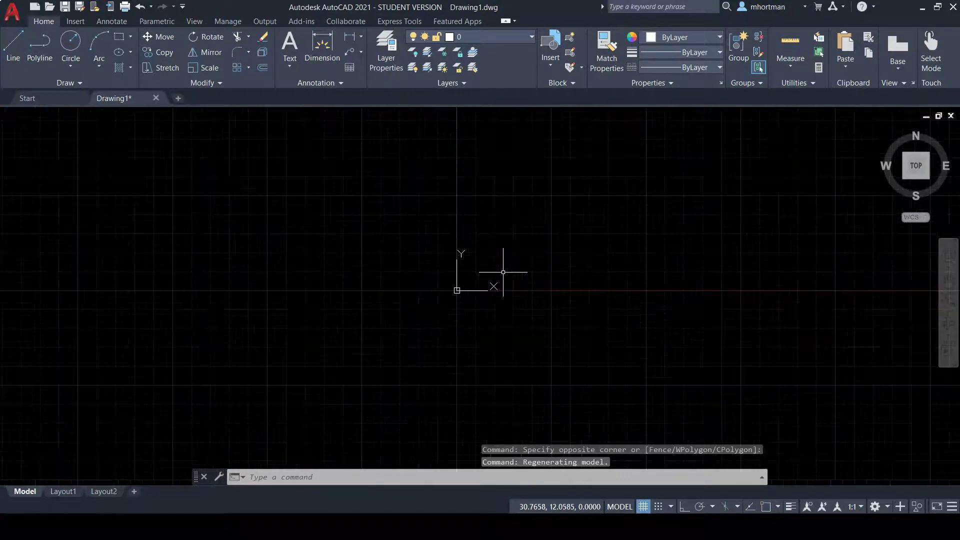
{"action": "scroll", "coordinate": [503, 272], "scroll_direction": "up", "scroll_amount": 6}
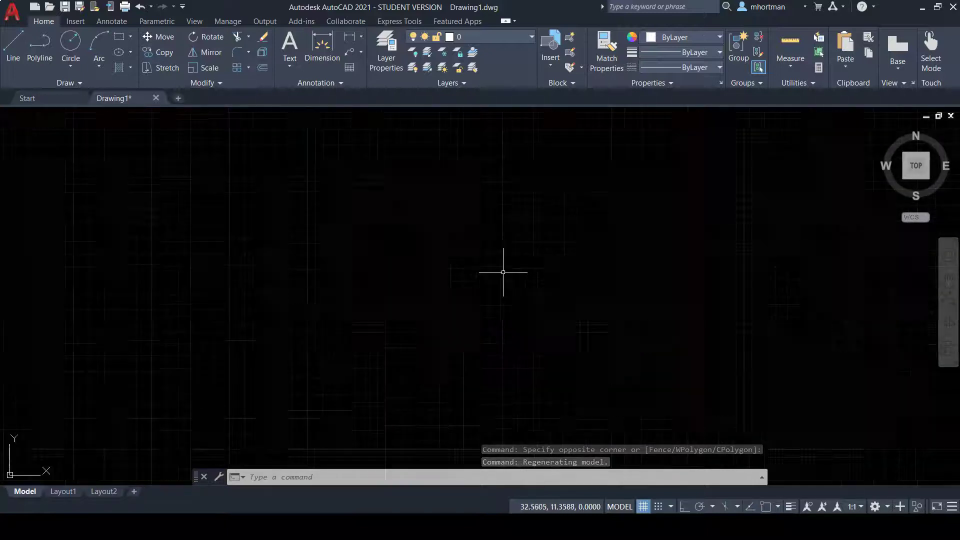
{"action": "scroll", "coordinate": [503, 272], "scroll_direction": "down", "scroll_amount": 4}
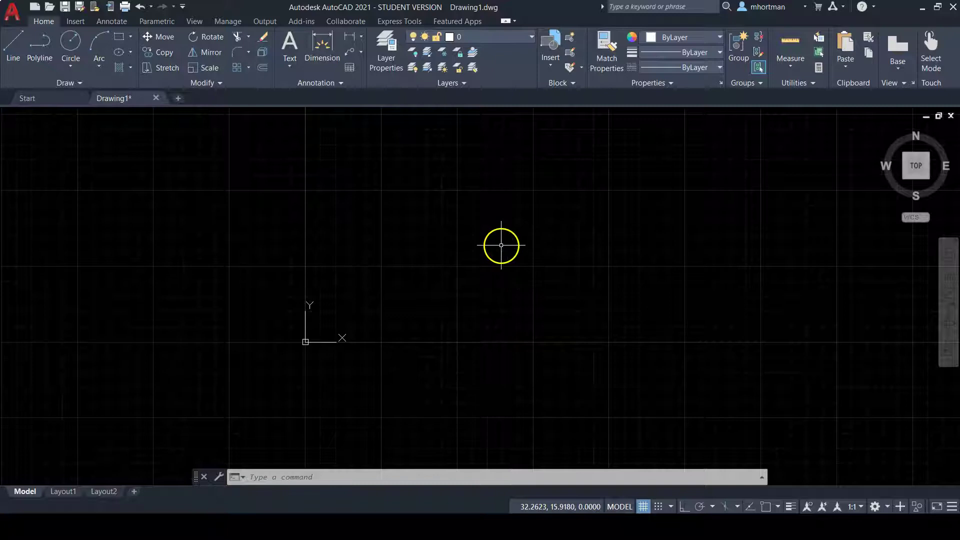
{"action": "mouse_move", "coordinate": [500, 243]}
{"action": "middle_mouse_down"}
{"action": "mouse_move", "coordinate": [473, 312]}
{"action": "mouse_move", "coordinate": [495, 255]}
{"action": "mouse_move", "coordinate": [417, 304]}
{"action": "mouse_move", "coordinate": [478, 272]}
{"action": "mouse_move", "coordinate": [383, 267]}
{"action": "mouse_move", "coordinate": [491, 293]}
{"action": "mouse_move", "coordinate": [392, 278]}
{"action": "mouse_move", "coordinate": [512, 272]}
{"action": "mouse_move", "coordinate": [370, 279]}
{"action": "mouse_move", "coordinate": [444, 281]}
{"action": "middle_mouse_up"}
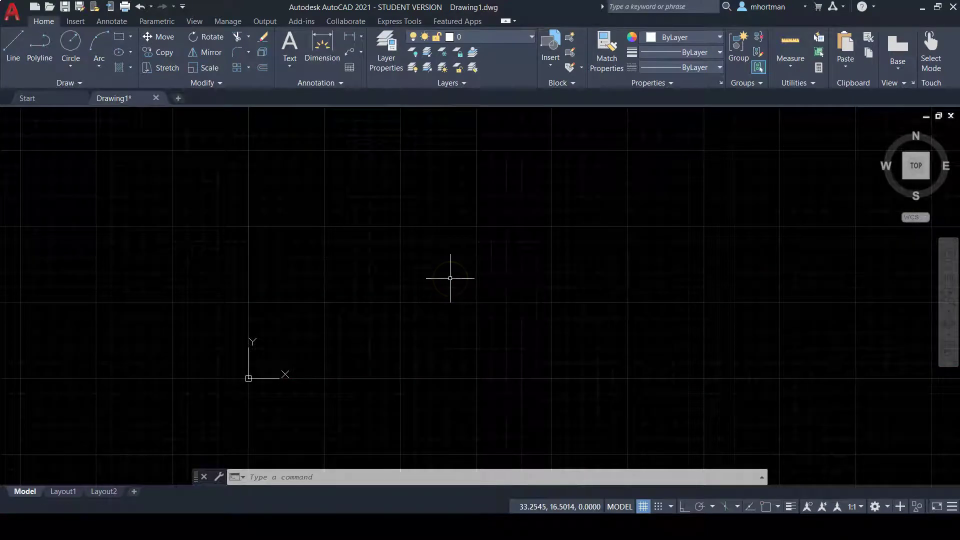
{"action": "middle_click", "coordinate": [450, 278]}
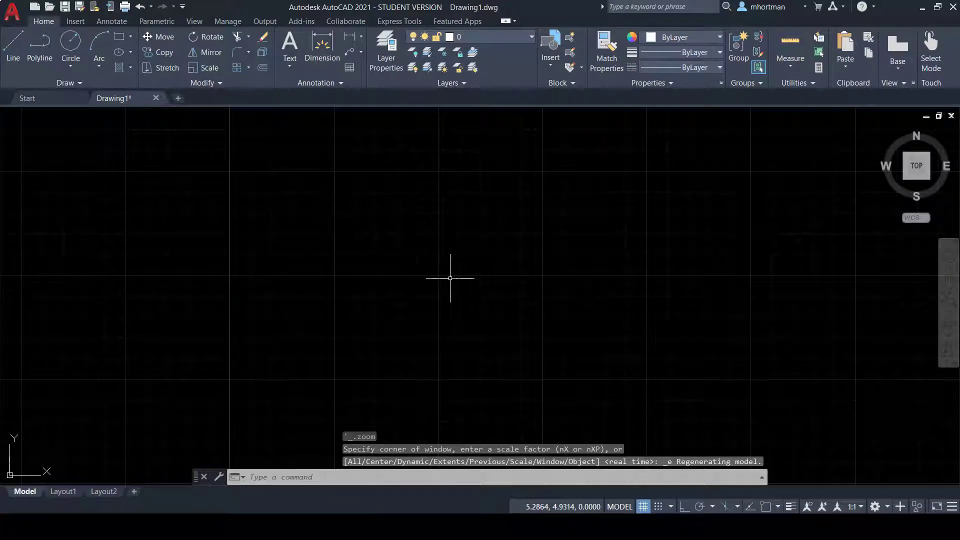
{"action": "middle_click", "coordinate": [505, 207]}
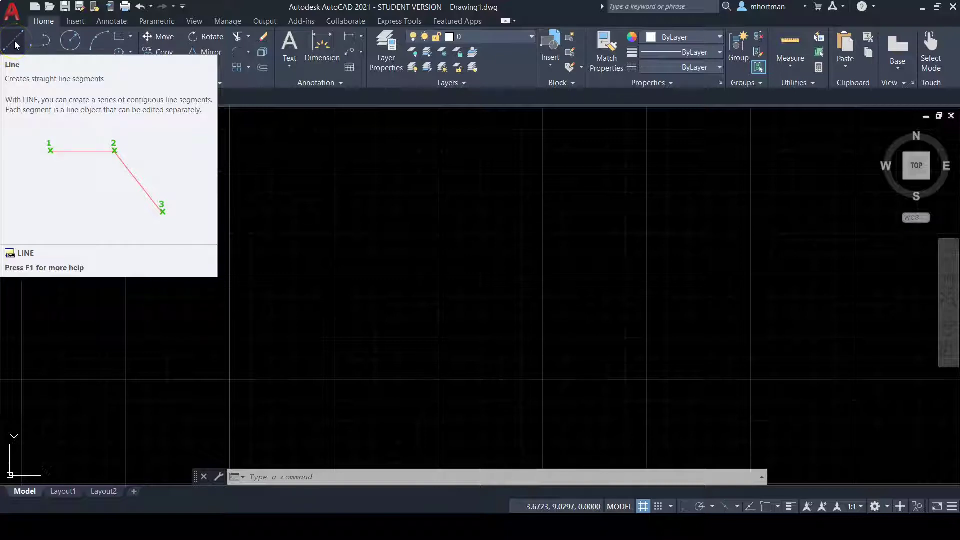
Step: Draw a closed trapezoid from four line segments, with a horizontal base about 12.7 units long and a top edge about 6.4 units long
{"action": "left_click", "coordinate": [15, 46]}
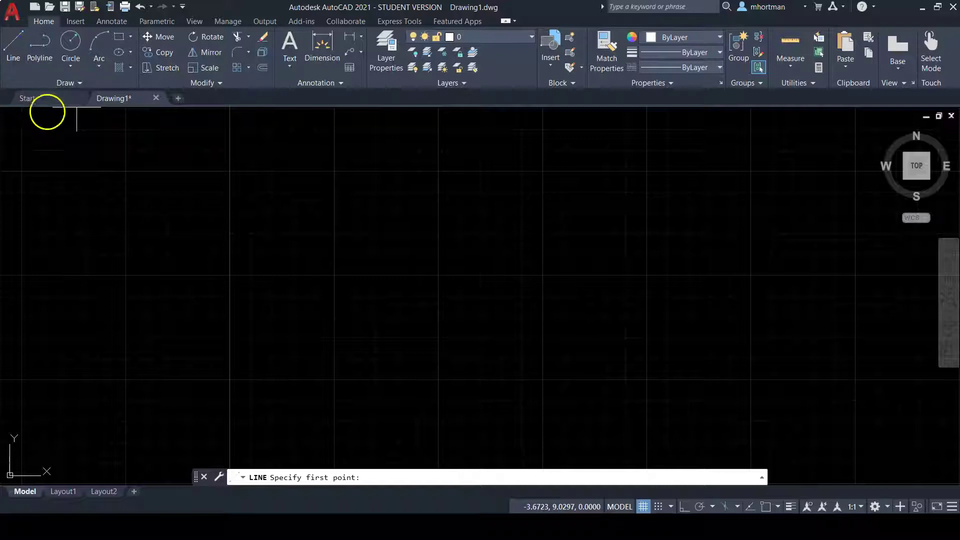
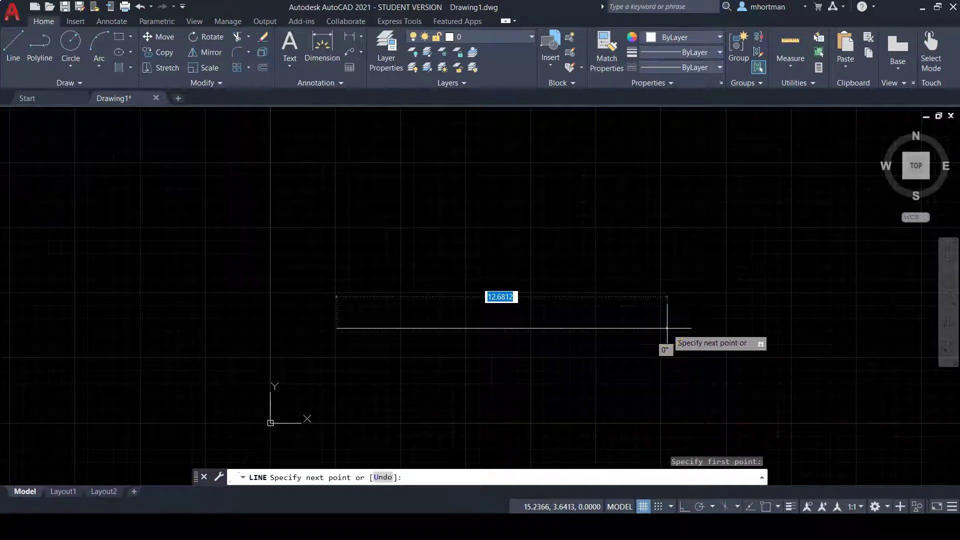
{"action": "left_click", "coordinate": [666, 328]}
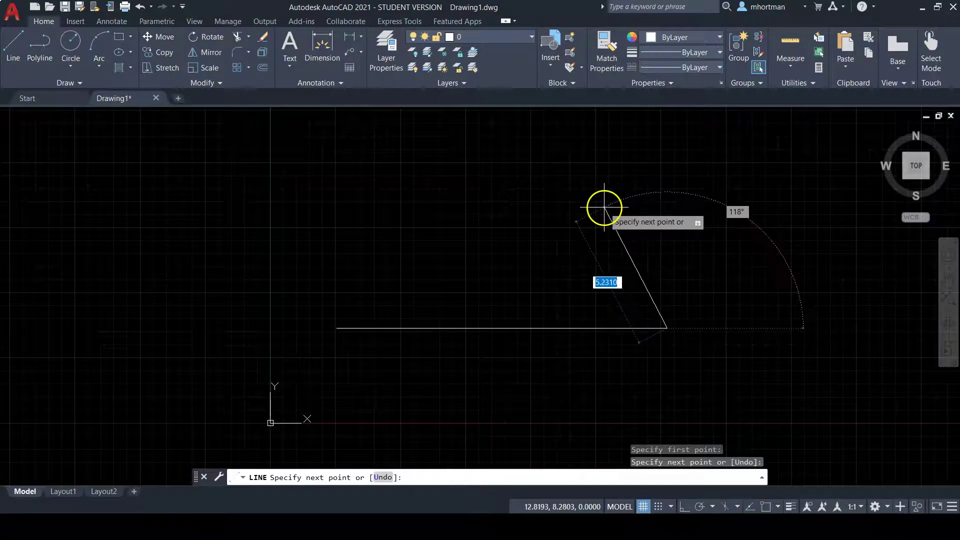
{"action": "left_click", "coordinate": [569, 165]}
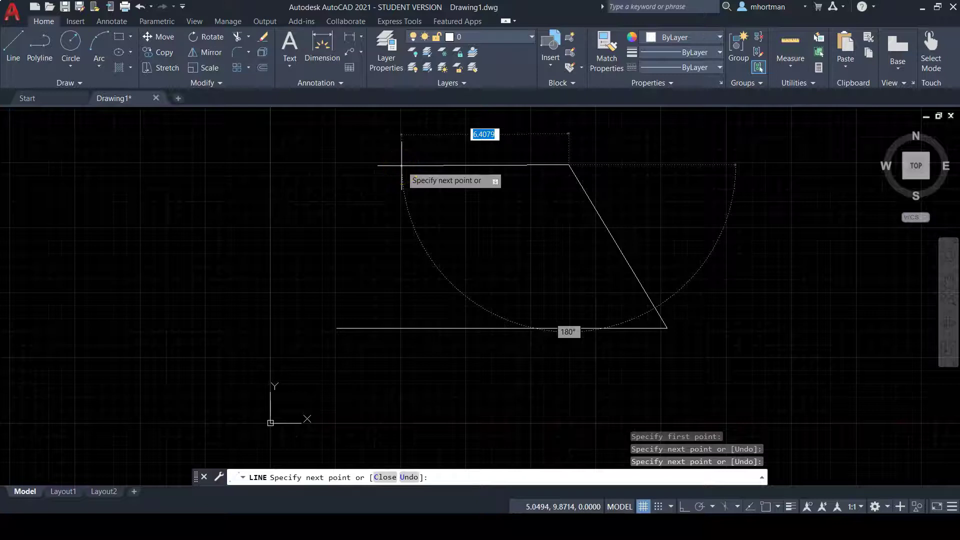
{"action": "left_click", "coordinate": [401, 164]}
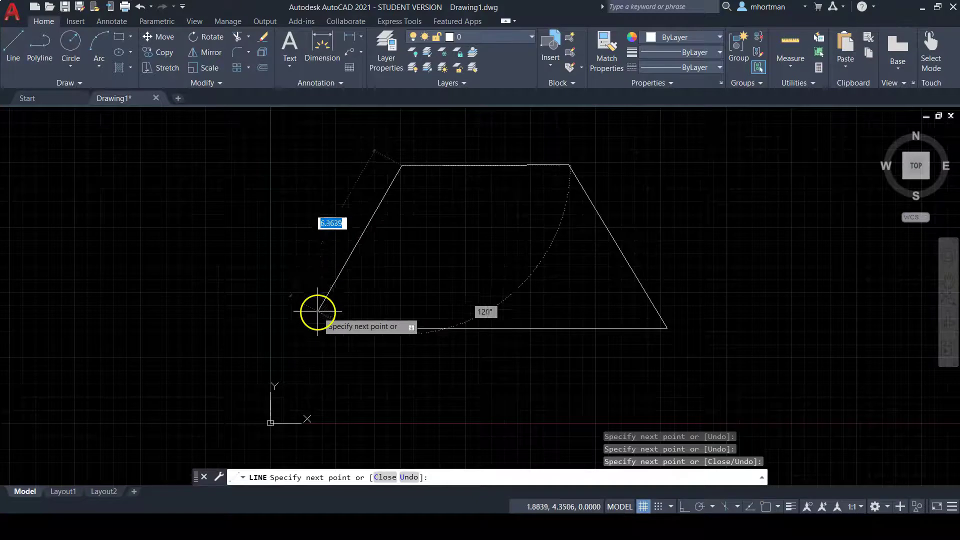
{"action": "left_click", "coordinate": [383, 477]}
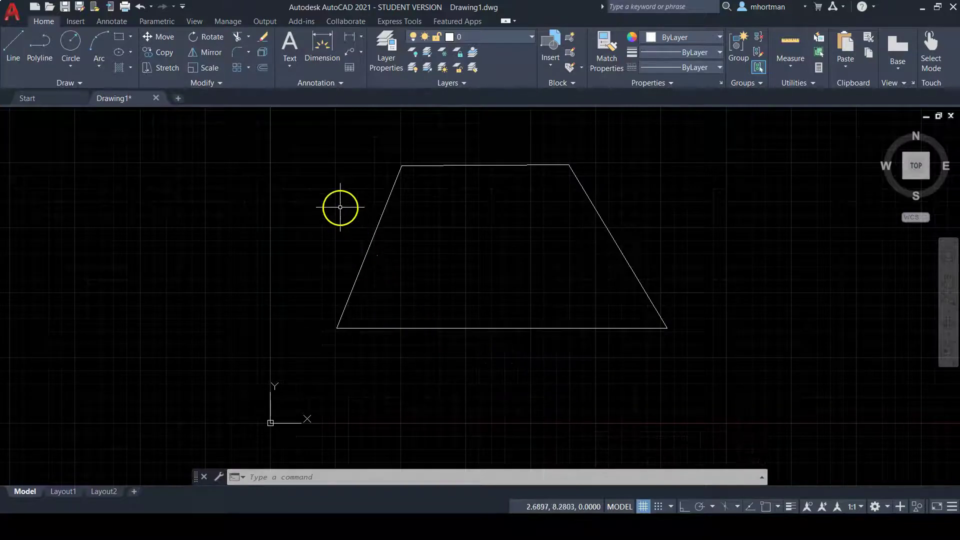
Step: Select all four sides of the trapezoid with a window selection
{"action": "left_click", "coordinate": [212, 140]}
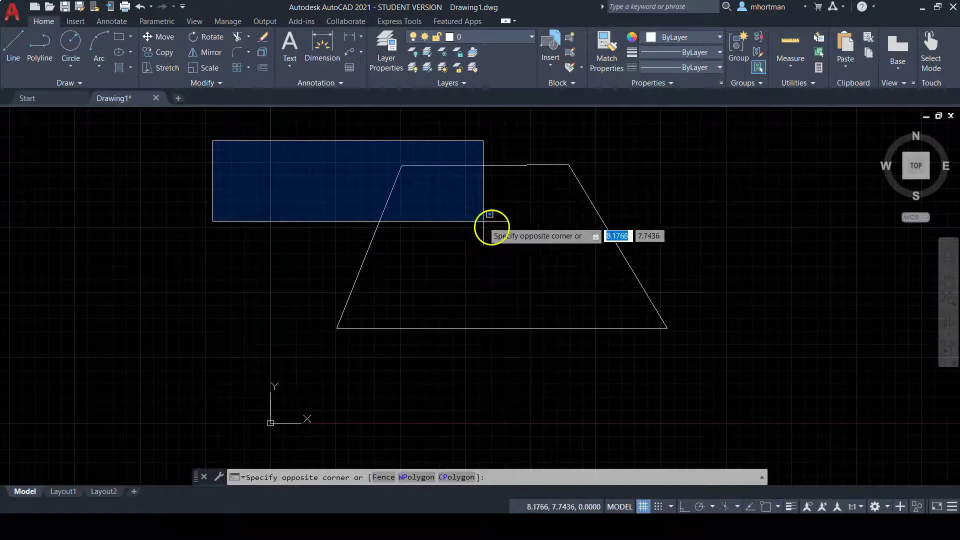
{"action": "left_click", "coordinate": [732, 361]}
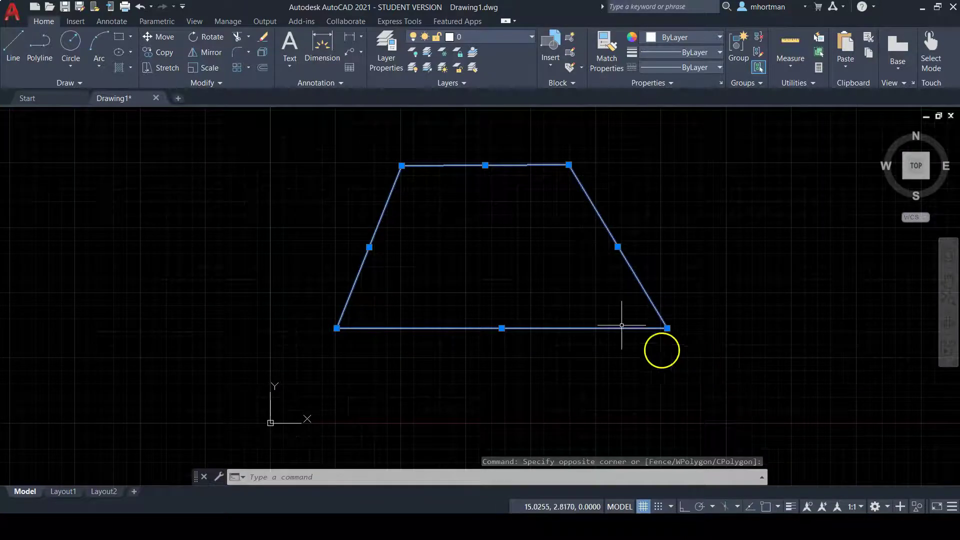
{"action": "scroll", "coordinate": [495, 267], "scroll_direction": "down", "scroll_amount": 2}
{"action": "scroll", "coordinate": [495, 267], "scroll_direction": "up", "scroll_amount": 2}
{"action": "scroll", "coordinate": [495, 268], "scroll_direction": "up", "scroll_amount": 2}
{"action": "middle_click_drag", "start_coordinate": [497, 268], "coordinate": [459, 313]}
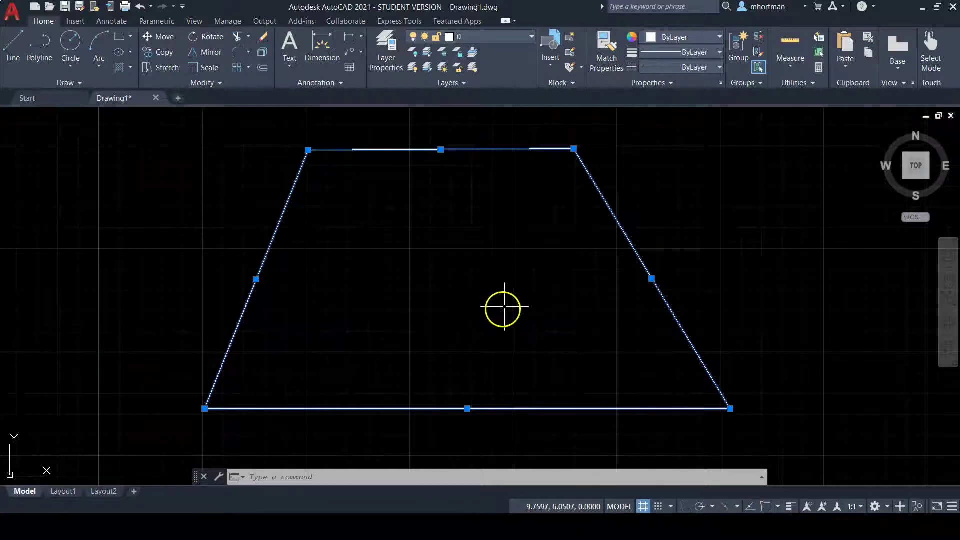
Step: Stretch the trapezoid's upper-right corner outward, and stretch the same corner down toward the inside of the shape
{"action": "left_click", "coordinate": [573, 149]}
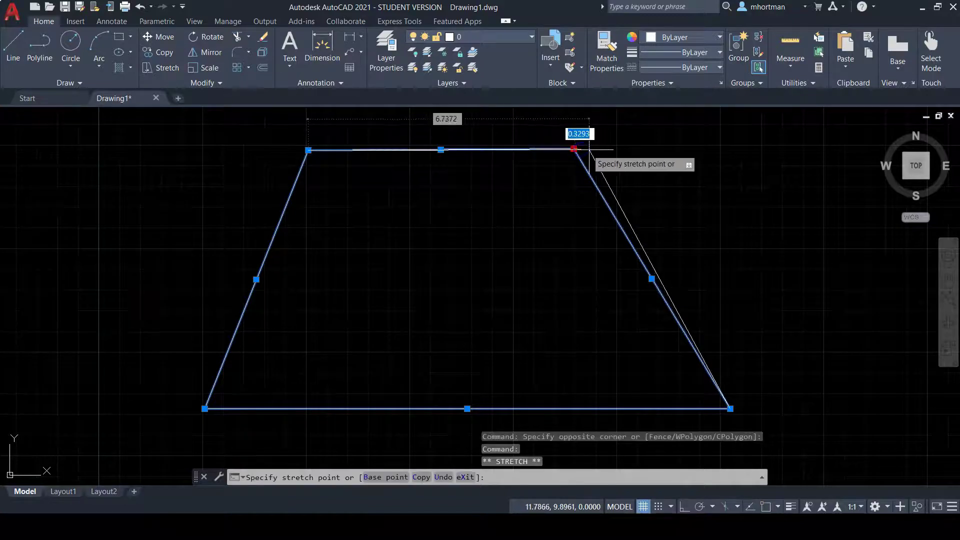
{"action": "left_click", "coordinate": [616, 146]}
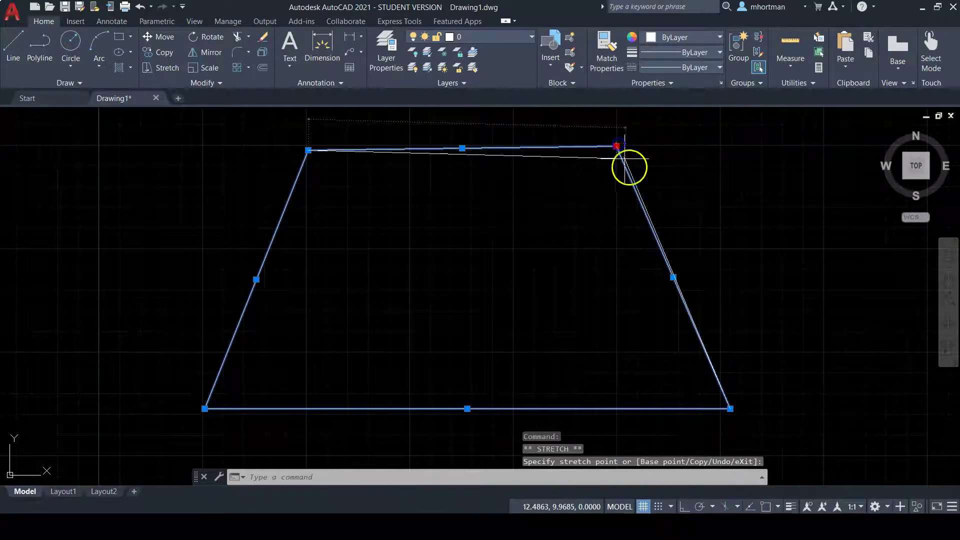
{"action": "left_click", "coordinate": [616, 146]}
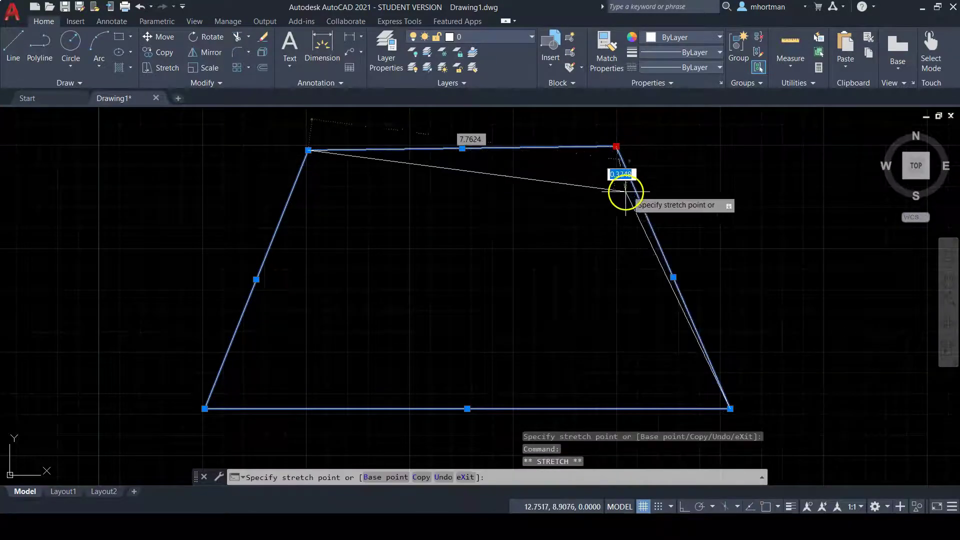
{"action": "left_click", "coordinate": [567, 223]}
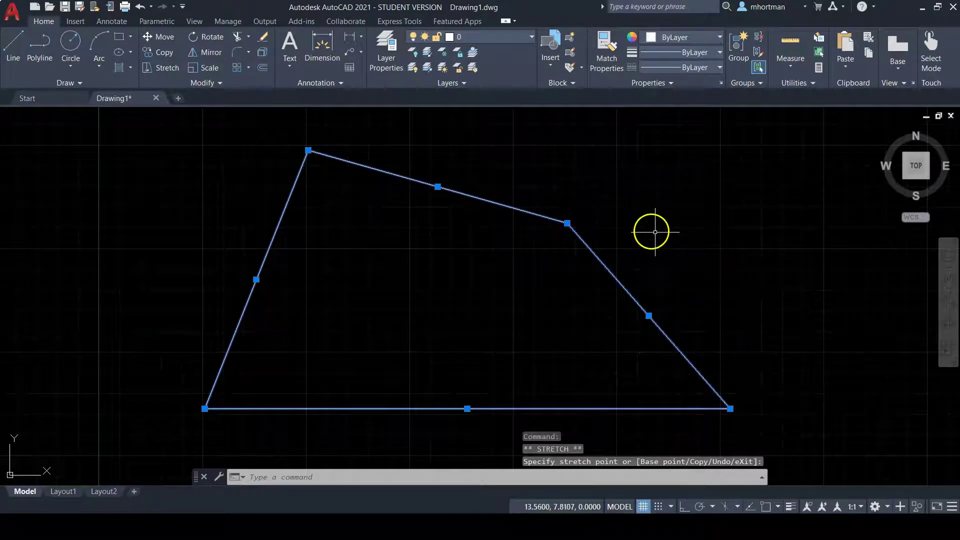
Step: Stretch the trapezoid's upper-right corner up and outward until the top edge is nearly horizontal
{"action": "left_click", "coordinate": [567, 223]}
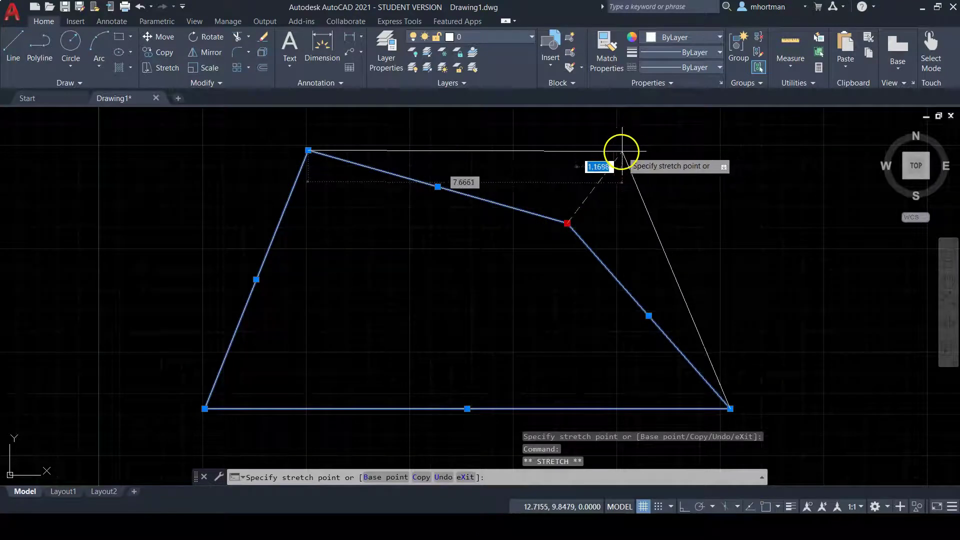
{"action": "left_click", "coordinate": [614, 151]}
{"action": "scroll", "coordinate": [733, 317], "scroll_direction": "up", "scroll_amount": 2}
{"action": "scroll", "coordinate": [733, 317], "scroll_direction": "down", "scroll_amount": 2}
{"action": "scroll", "coordinate": [731, 302], "scroll_direction": "down", "scroll_amount": 2}
{"action": "mouse_move", "coordinate": [731, 302]}
{"action": "middle_mouse_down"}
{"action": "mouse_move", "coordinate": [675, 277]}
{"action": "mouse_move", "coordinate": [643, 280]}
{"action": "middle_mouse_up"}
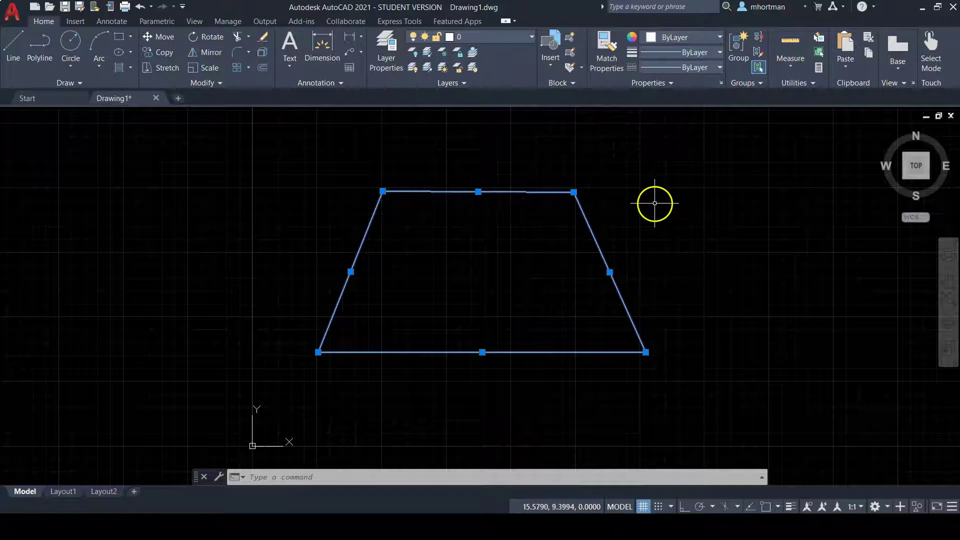
Step: Deselect all four sides of the trapezoid
{"action": "right_click", "coordinate": [655, 203]}
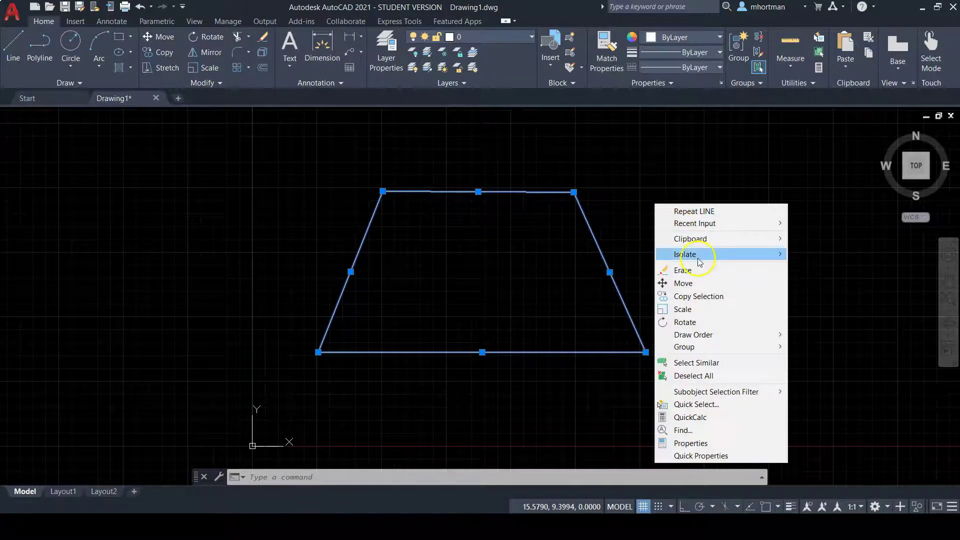
{"action": "left_click", "coordinate": [705, 376]}
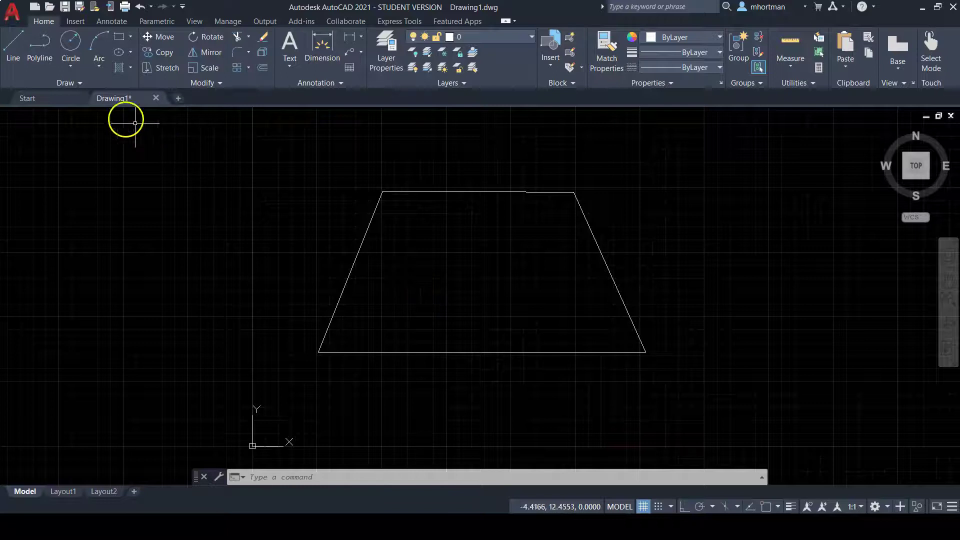
Step: Draw a single diagonal line from above the trapezoid's top edge down to the middle of the shape
{"action": "left_click", "coordinate": [12, 51]}
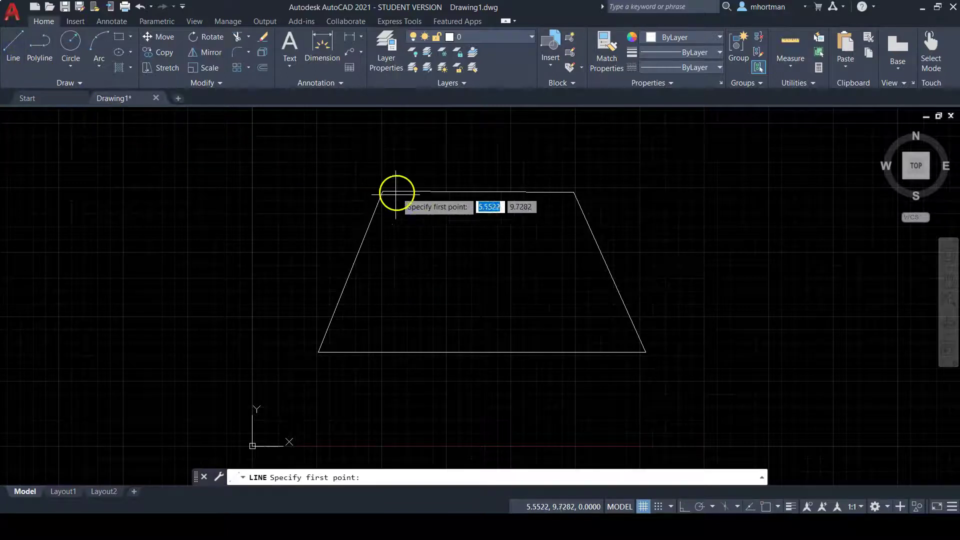
{"action": "left_click", "coordinate": [405, 155]}
{"action": "left_click", "coordinate": [513, 257]}
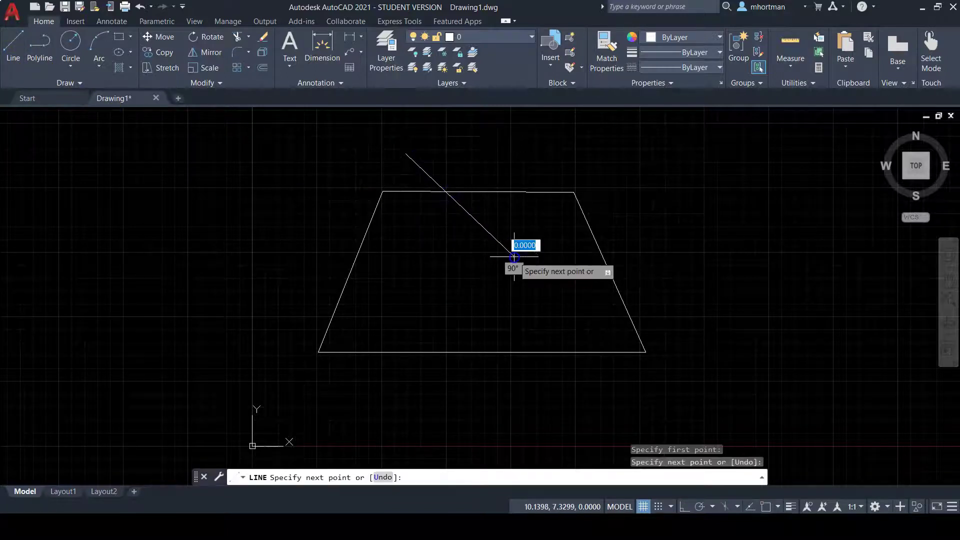
{"action": "right_click", "coordinate": [542, 283]}
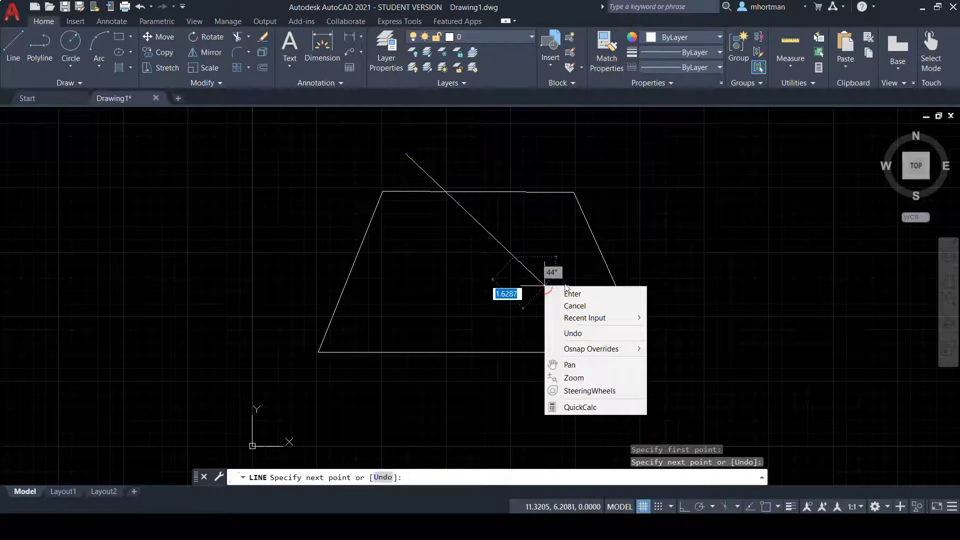
{"action": "left_click", "coordinate": [575, 291]}
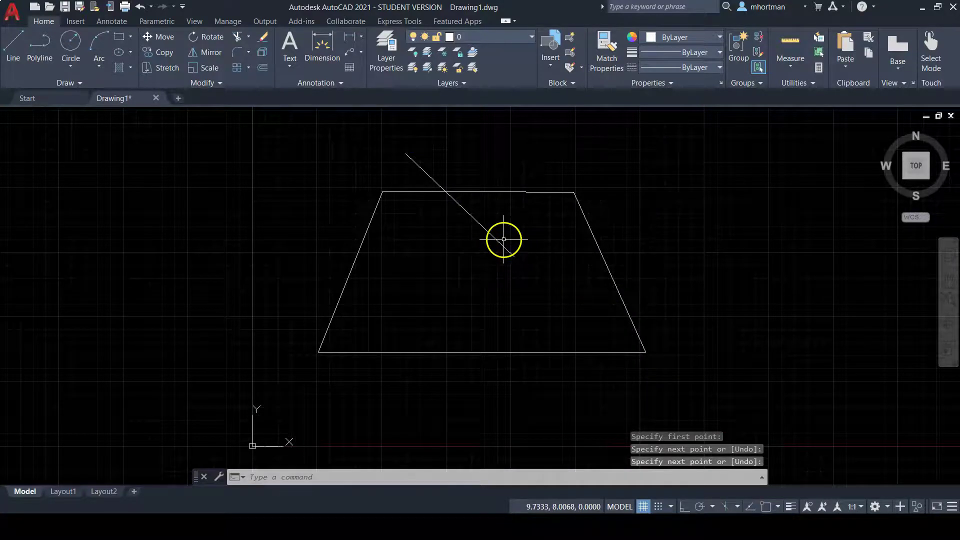
Step: Erase the diagonal line that crosses the trapezoid's top edge, selecting it with a crossing window
{"action": "left_click", "coordinate": [562, 290]}
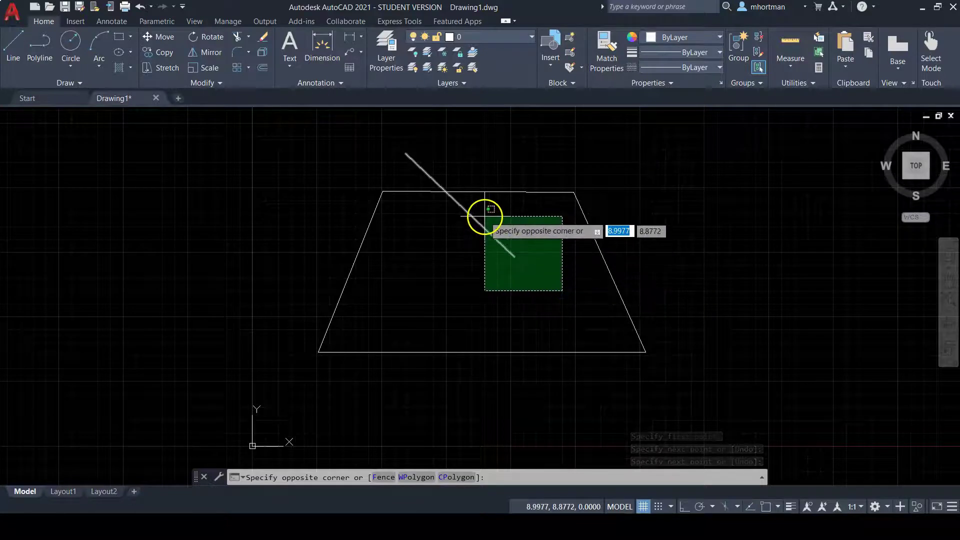
{"action": "left_click", "coordinate": [485, 229]}
{"action": "right_click", "coordinate": [485, 216]}
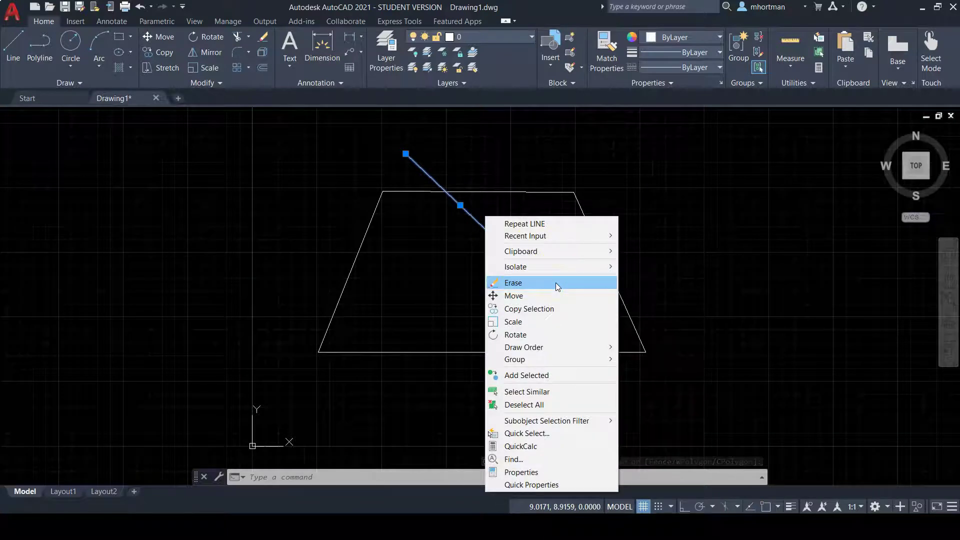
{"action": "left_click", "coordinate": [556, 283]}
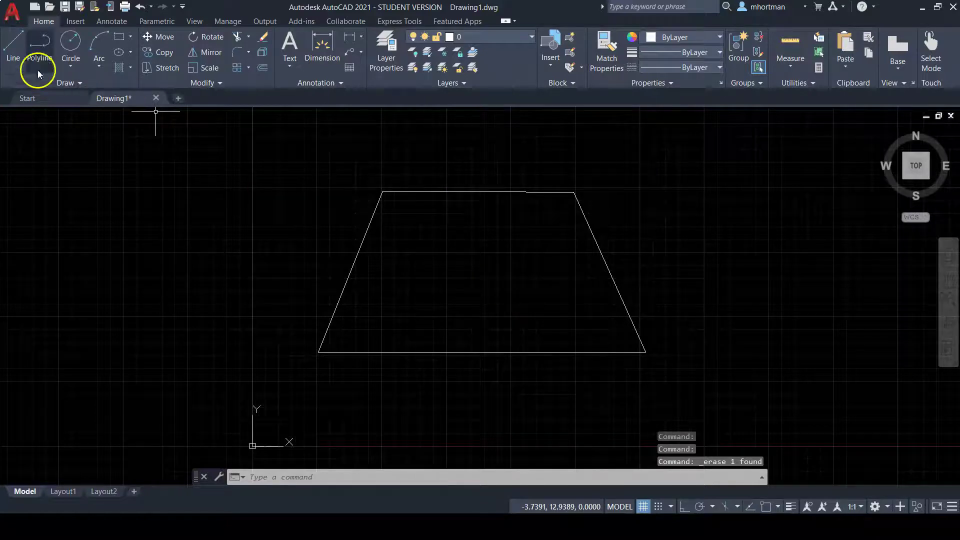
Step: Draw a zigzag of five connected line segments across the inside of the trapezoid
{"action": "left_click", "coordinate": [14, 46]}
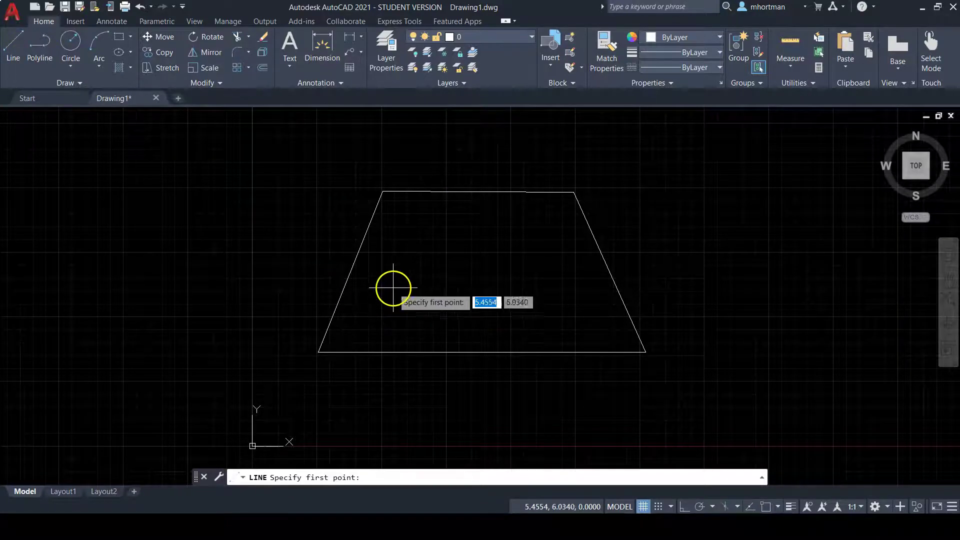
{"action": "left_click", "coordinate": [394, 286]}
{"action": "left_click", "coordinate": [431, 238]}
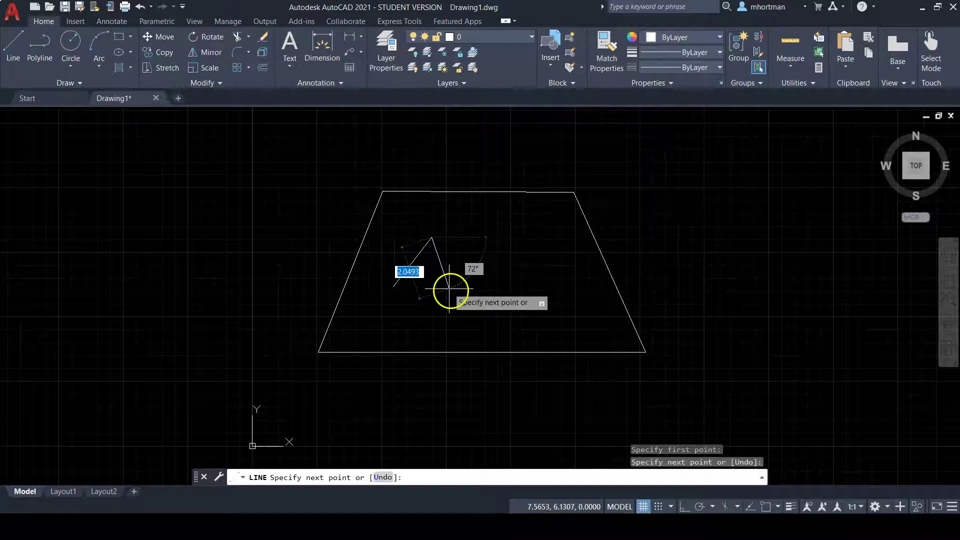
{"action": "left_click", "coordinate": [451, 290]}
{"action": "left_click", "coordinate": [474, 243]}
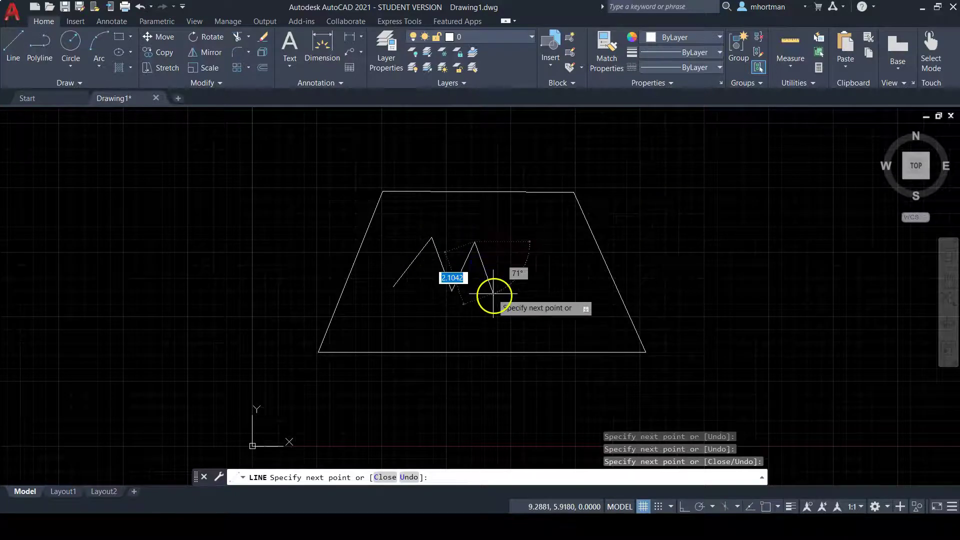
{"action": "left_click", "coordinate": [495, 294]}
{"action": "left_click", "coordinate": [521, 244]}
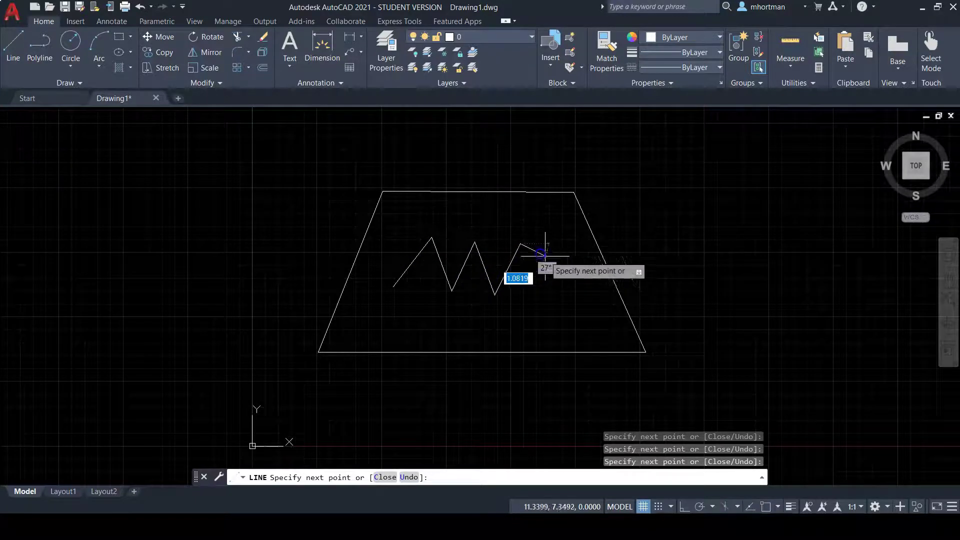
{"action": "right_click", "coordinate": [535, 225]}
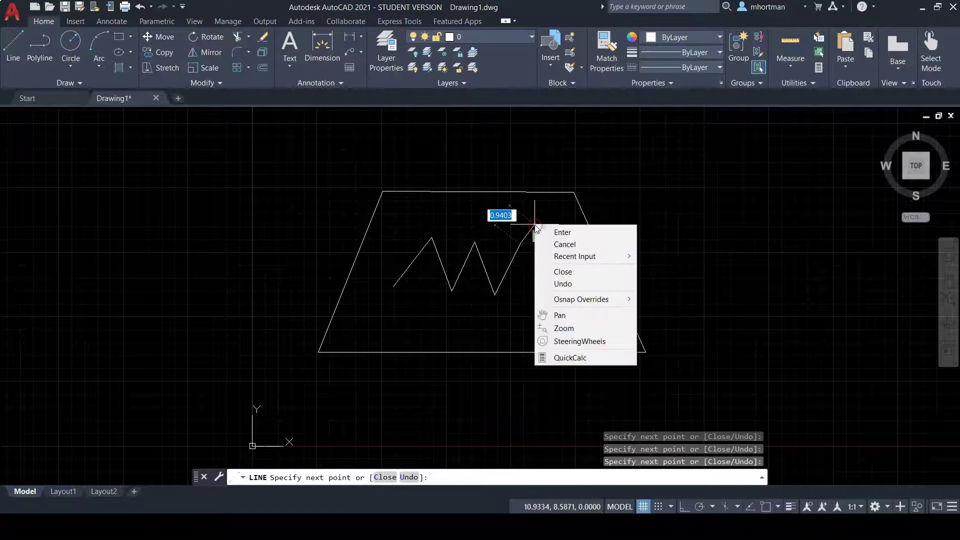
{"action": "left_click", "coordinate": [561, 235]}
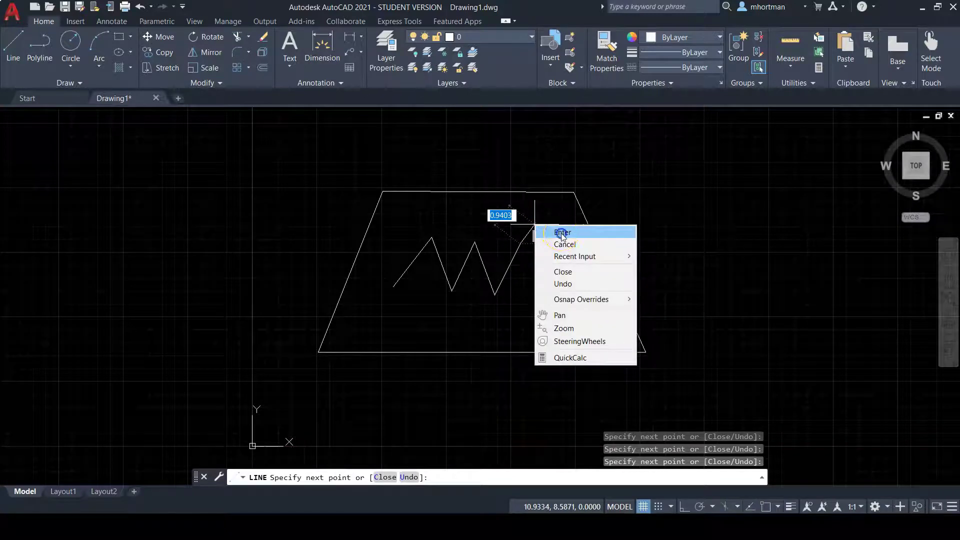
Step: Erase all zigzag segments inside the trapezoid, selecting them together with a crossing window
{"action": "left_click", "coordinate": [561, 225]}
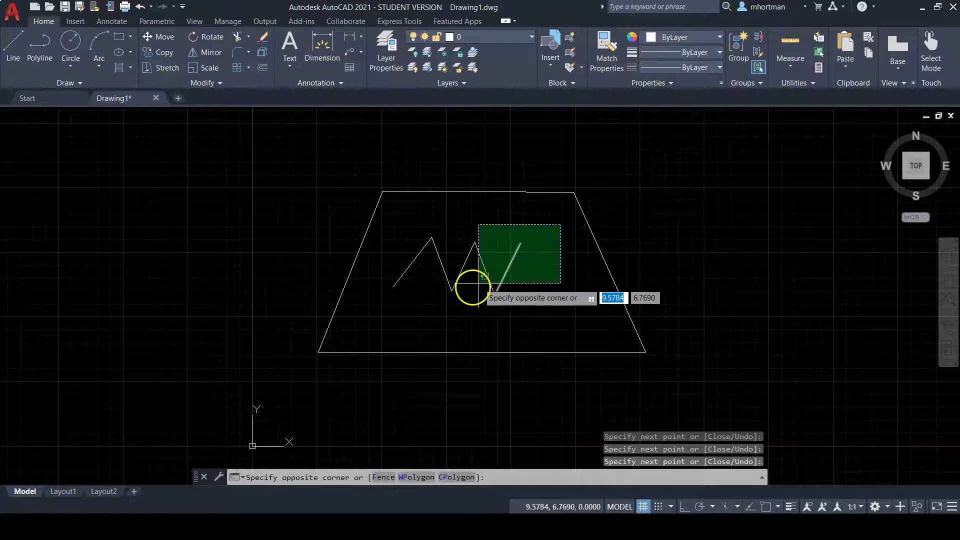
{"action": "left_click", "coordinate": [406, 296]}
{"action": "right_click", "coordinate": [407, 296]}
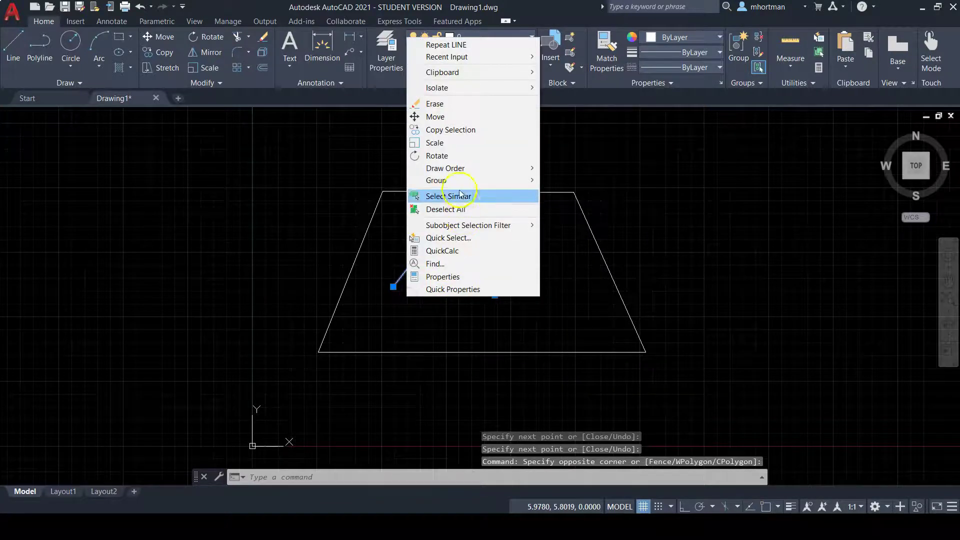
{"action": "left_click", "coordinate": [466, 103]}
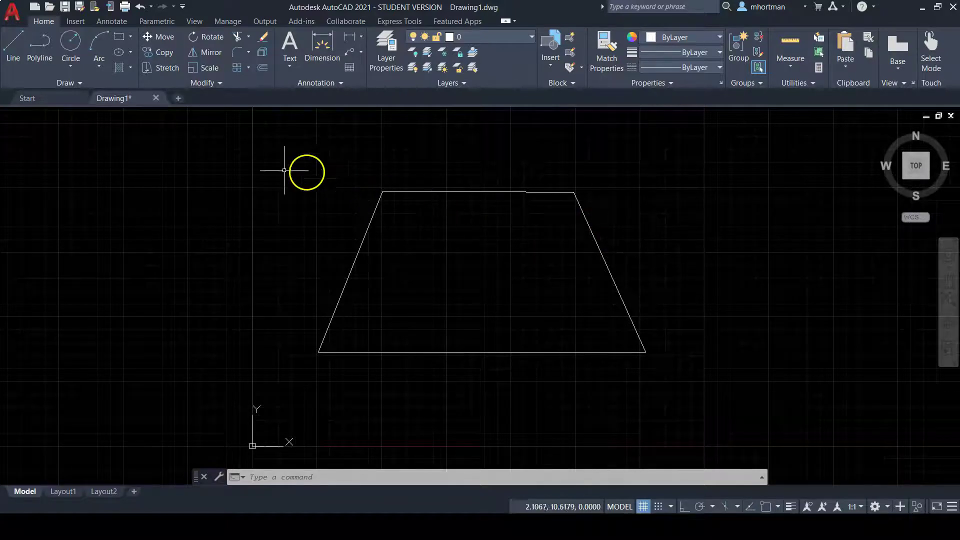
Step: Draw a circle with a radius of about 1.48 units in the lower-left part of the trapezoid
{"action": "left_click", "coordinate": [71, 40]}
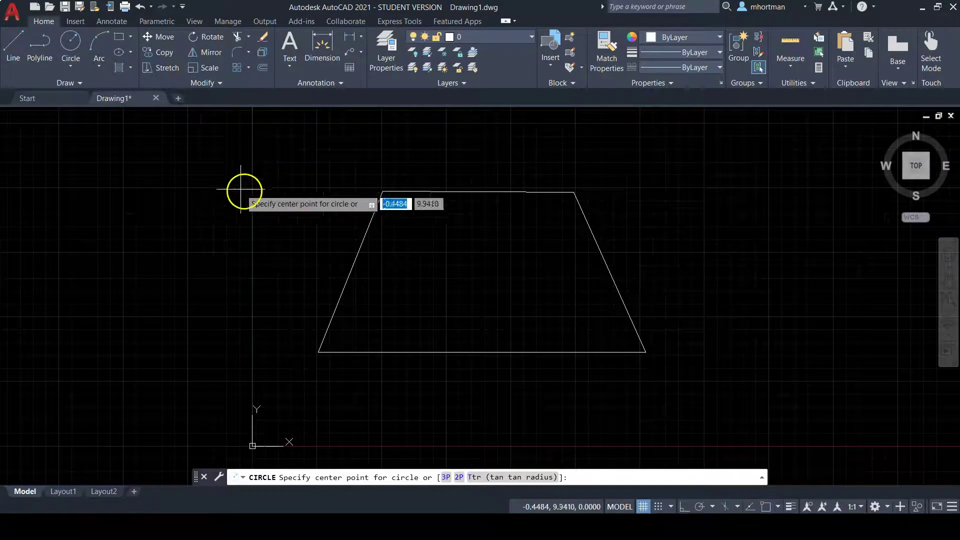
{"action": "left_click", "coordinate": [392, 292]}
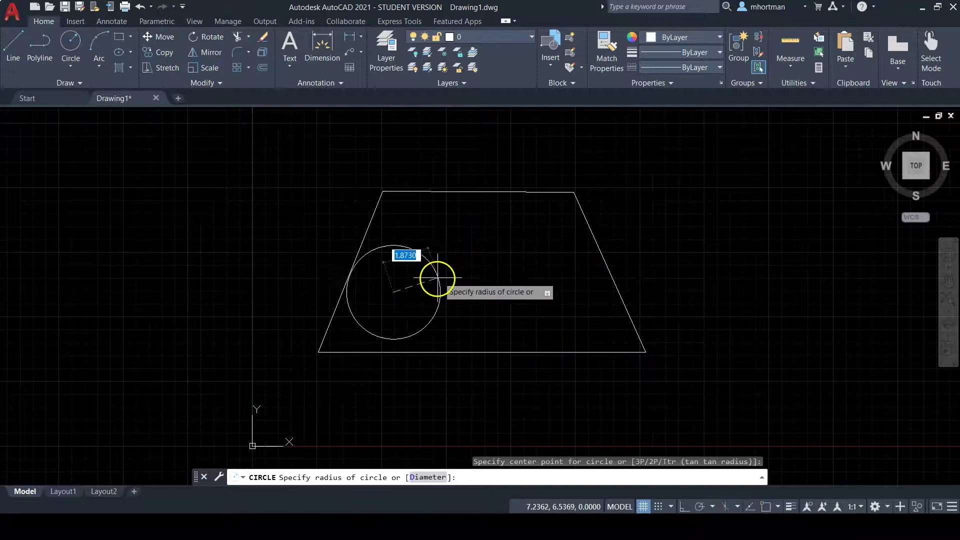
{"action": "left_click", "coordinate": [430, 281]}
{"action": "left_click", "coordinate": [457, 270]}
Step: Repeat the Circle command to draw a second circle of similar size in the lower-right part of the trapezoid
{"action": "right_click", "coordinate": [458, 270]}
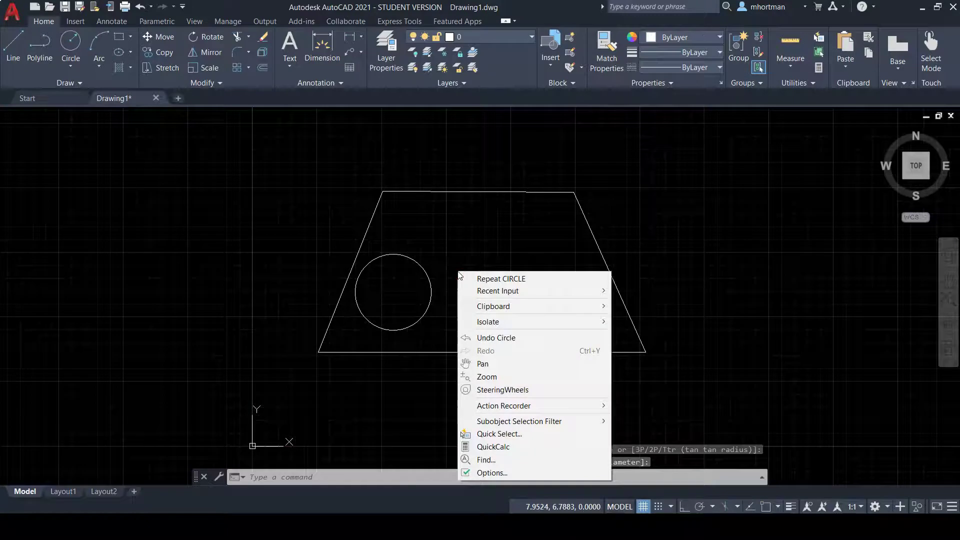
{"action": "left_click", "coordinate": [504, 278]}
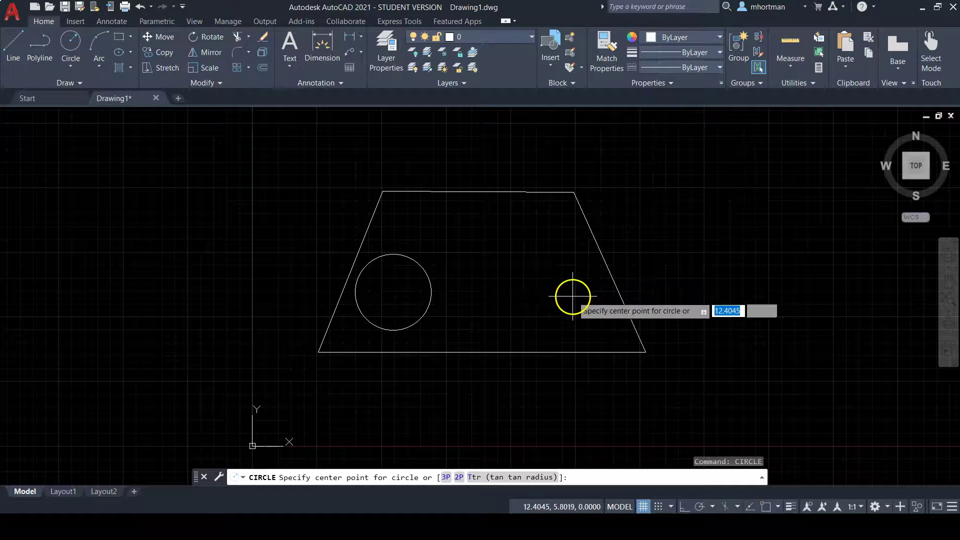
{"action": "left_click", "coordinate": [567, 297]}
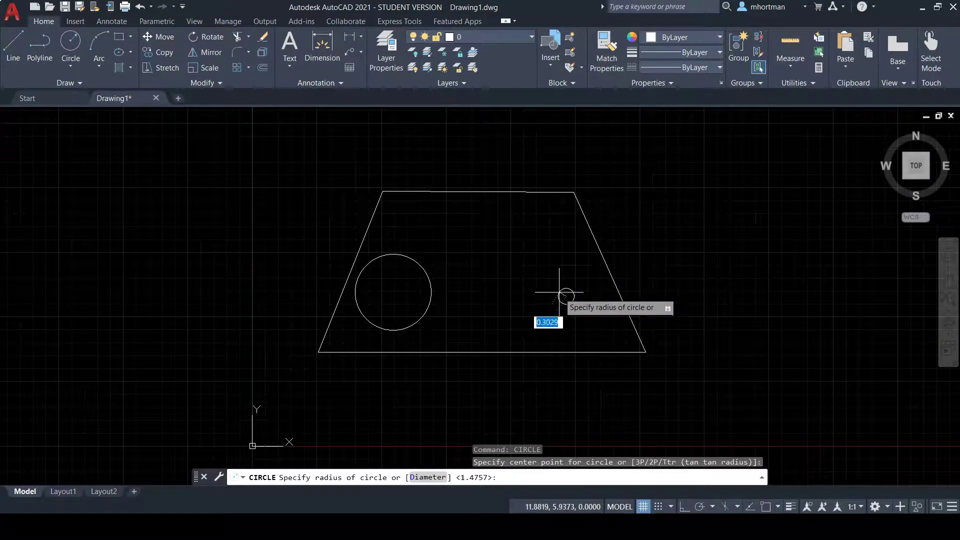
{"action": "left_click", "coordinate": [534, 273]}
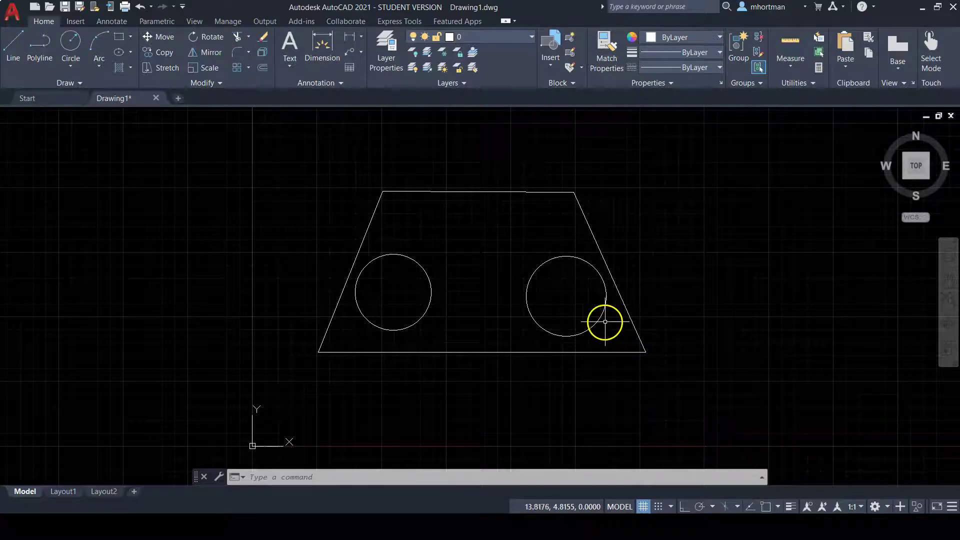
Step: Move the right circle slightly left and the left circle slightly right by their center grips, bringing them closer together
{"action": "left_click", "coordinate": [601, 320]}
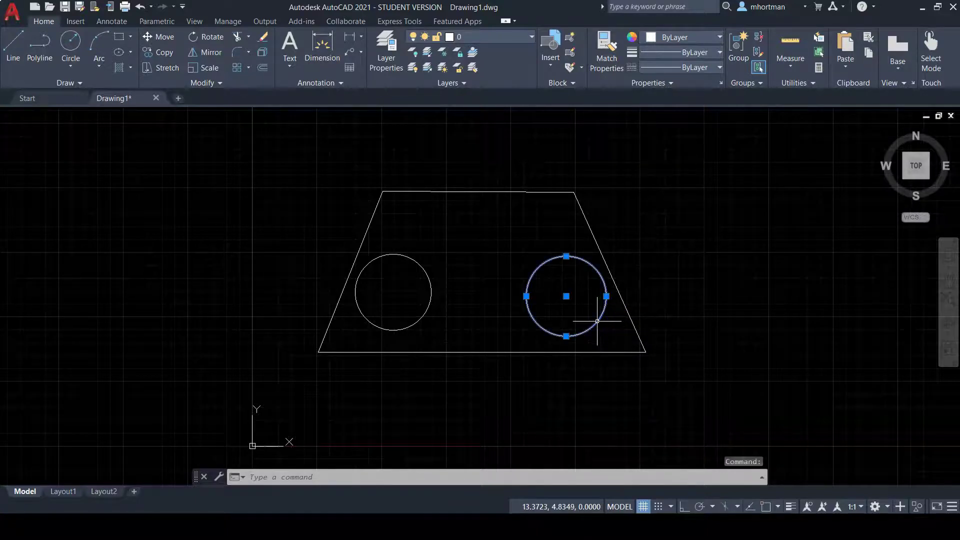
{"action": "left_click", "coordinate": [566, 296]}
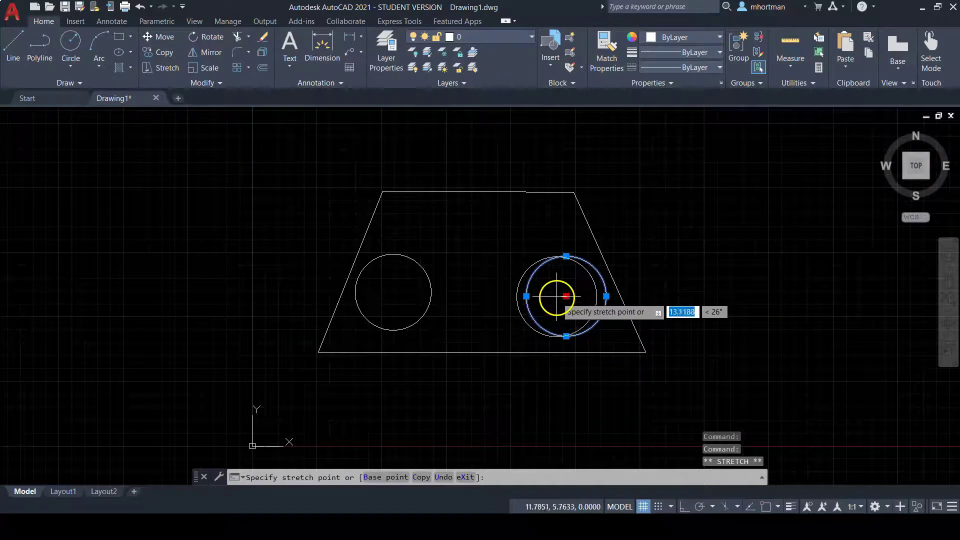
{"action": "left_click", "coordinate": [552, 297]}
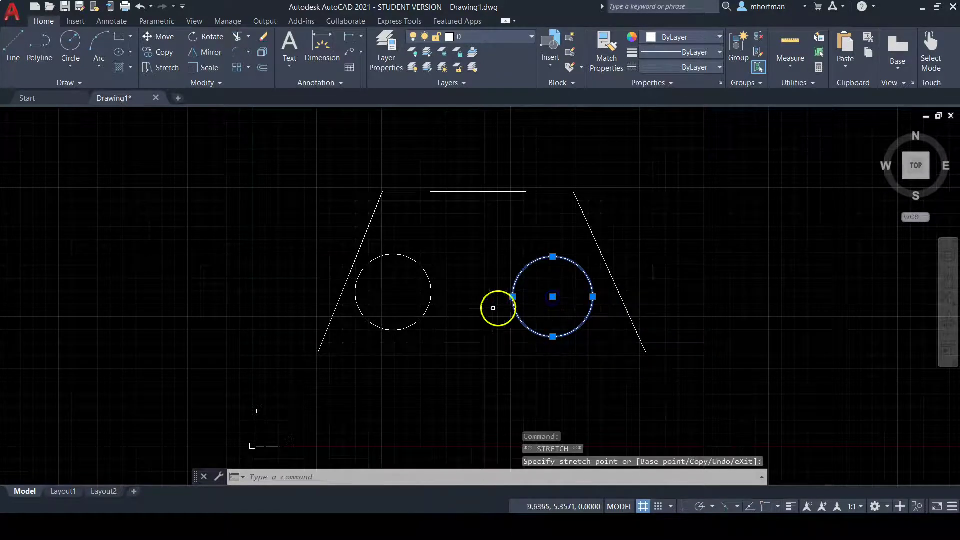
{"action": "left_click", "coordinate": [431, 301]}
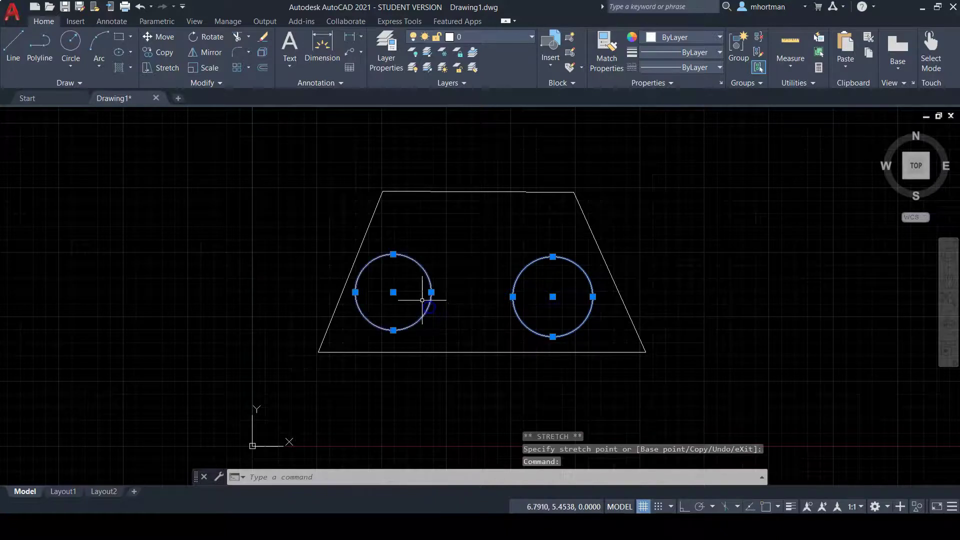
{"action": "left_click", "coordinate": [394, 292]}
{"action": "left_click", "coordinate": [410, 293]}
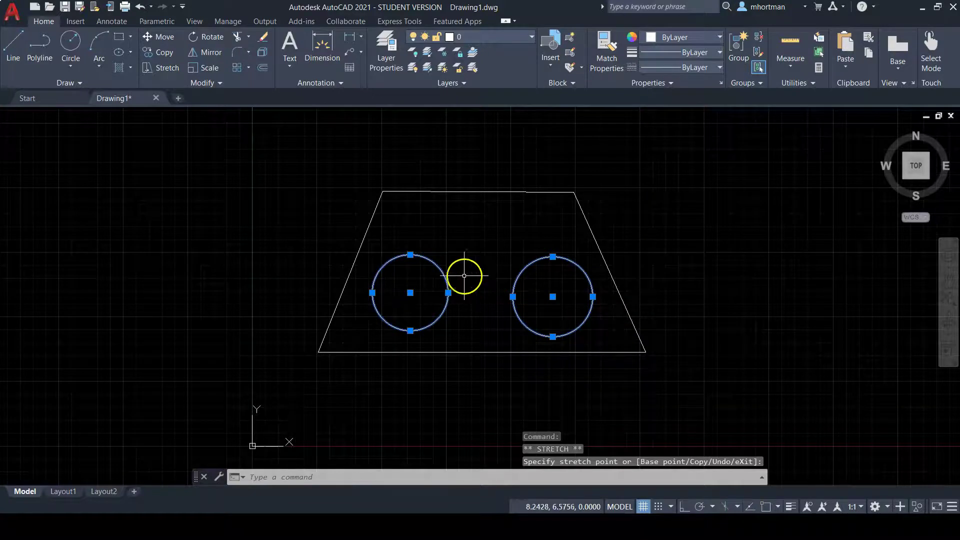
Step: Shrink the left circle and reduce the right circle to a radius of about 0.78 units using their top grips, leaving both deselected
{"action": "left_click", "coordinate": [412, 255]}
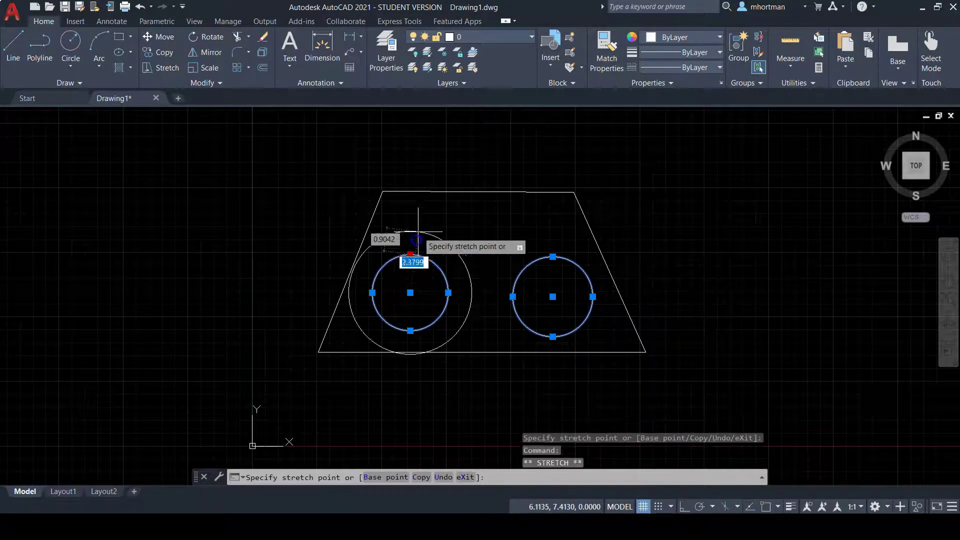
{"action": "left_click", "coordinate": [409, 269]}
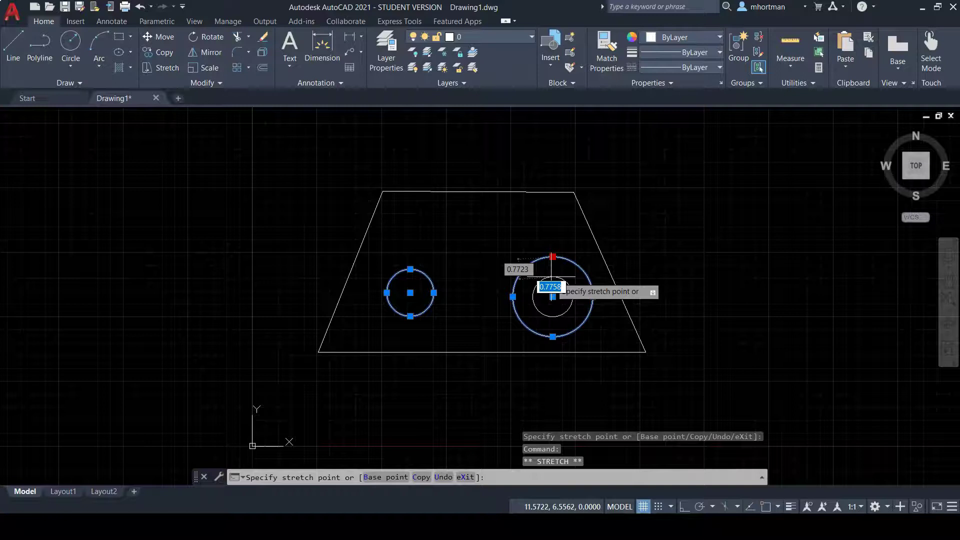
{"action": "left_click", "coordinate": [551, 277]}
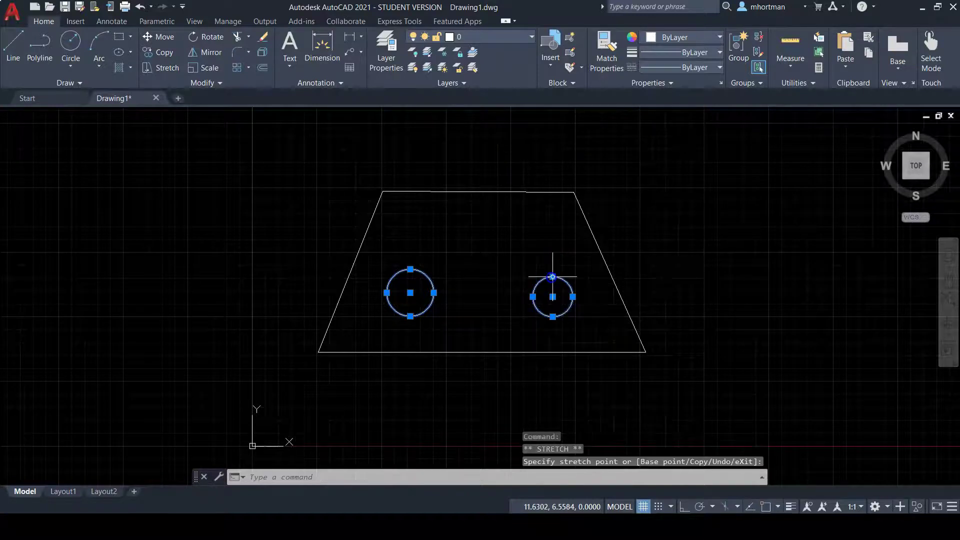
{"action": "right_click", "coordinate": [654, 268]}
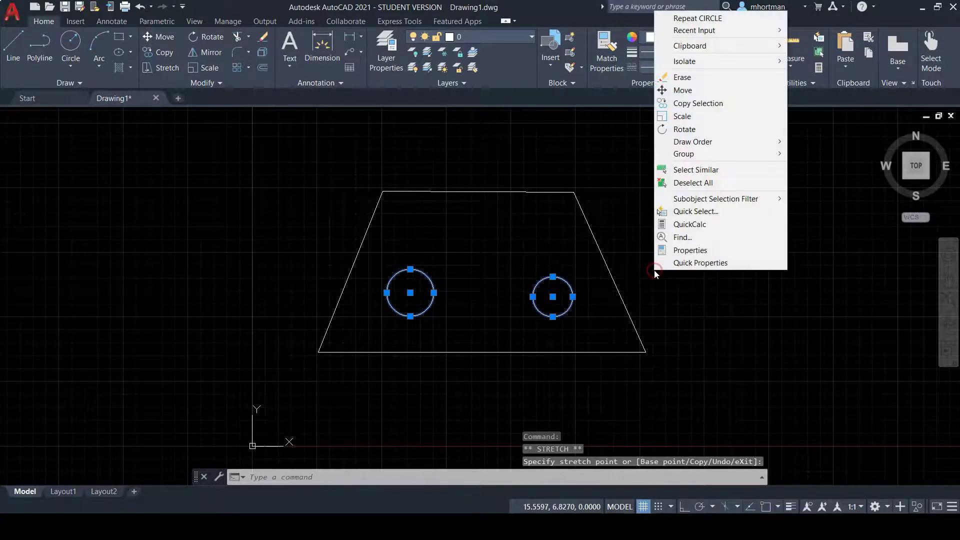
{"action": "left_click", "coordinate": [707, 184]}
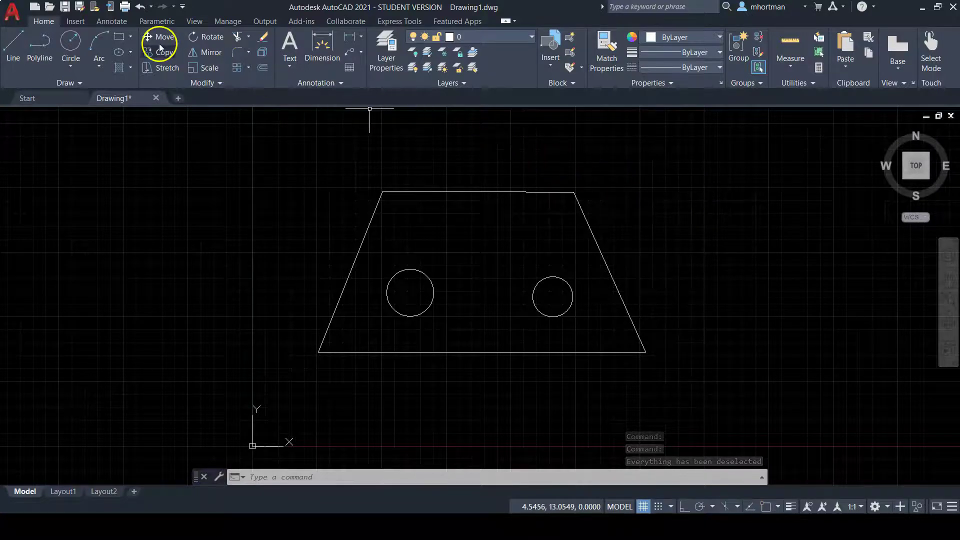
Step: Draw a wide rectangle about 6.74 by 1.12 units inside the trapezoid, just below its top edge
{"action": "left_click", "coordinate": [120, 37]}
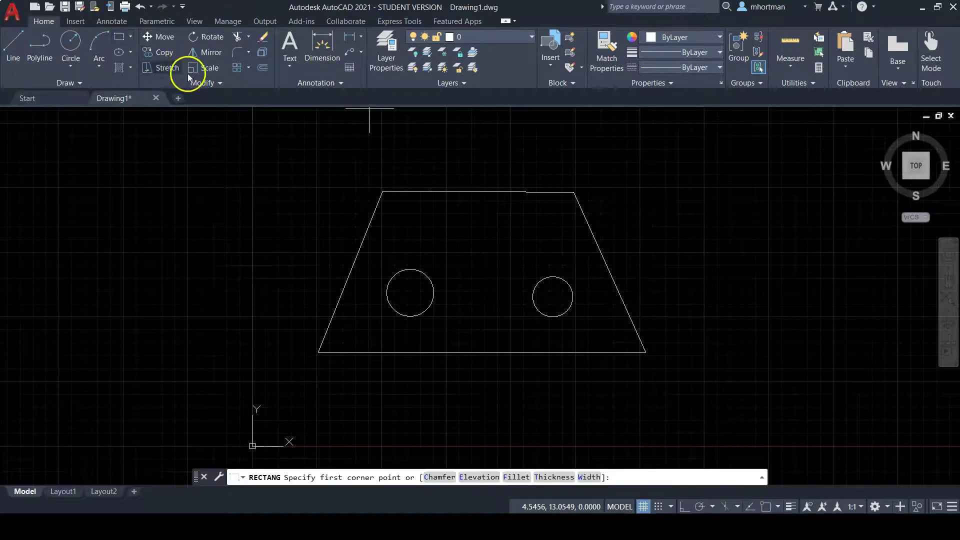
{"action": "left_click", "coordinate": [395, 205]}
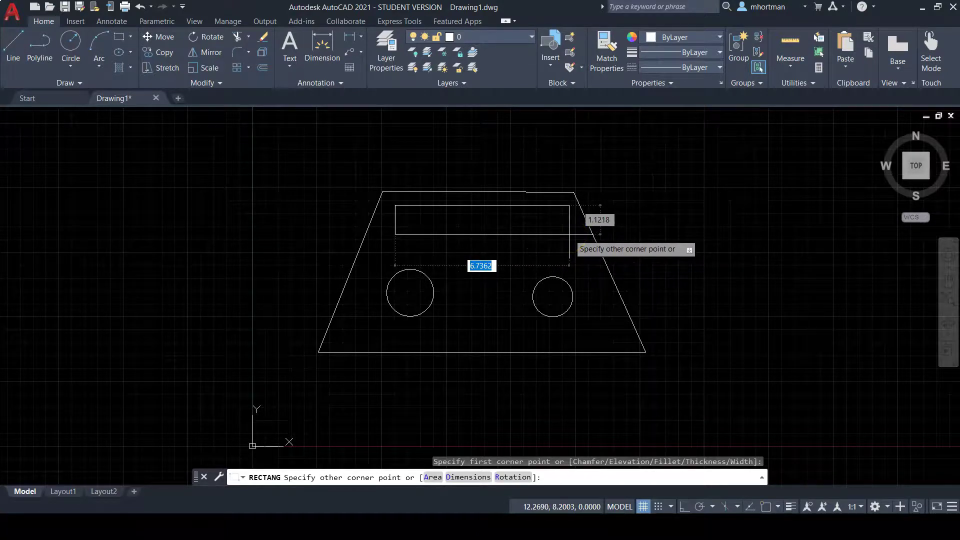
{"action": "left_click", "coordinate": [569, 234]}
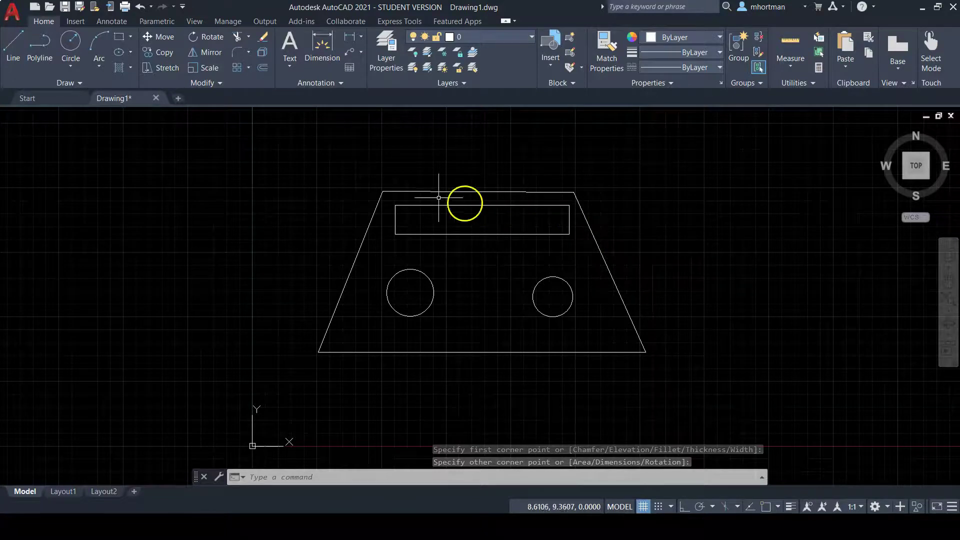
Step: Draw a tall, narrow ellipse from its center point midway between the two circles, with its long axis vertical
{"action": "left_click", "coordinate": [119, 53]}
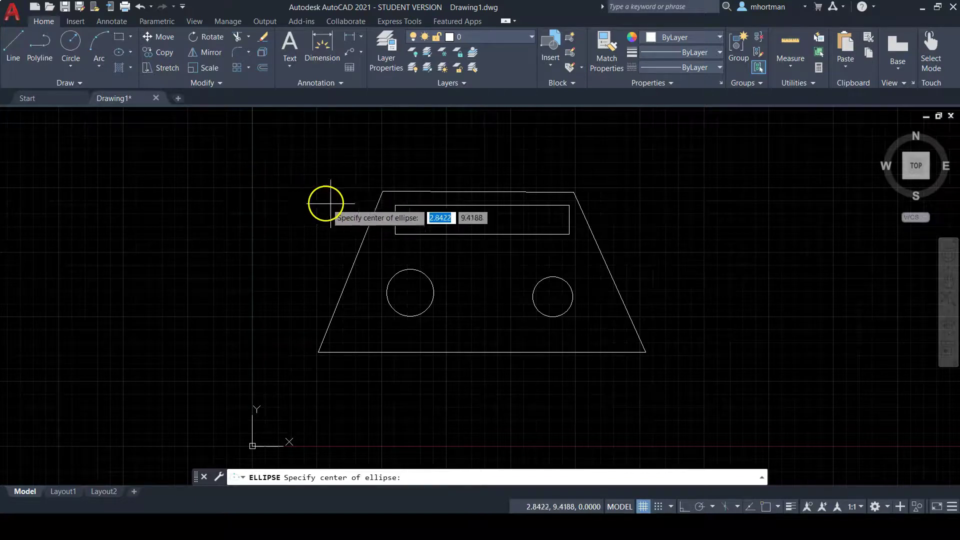
{"action": "left_click", "coordinate": [480, 296]}
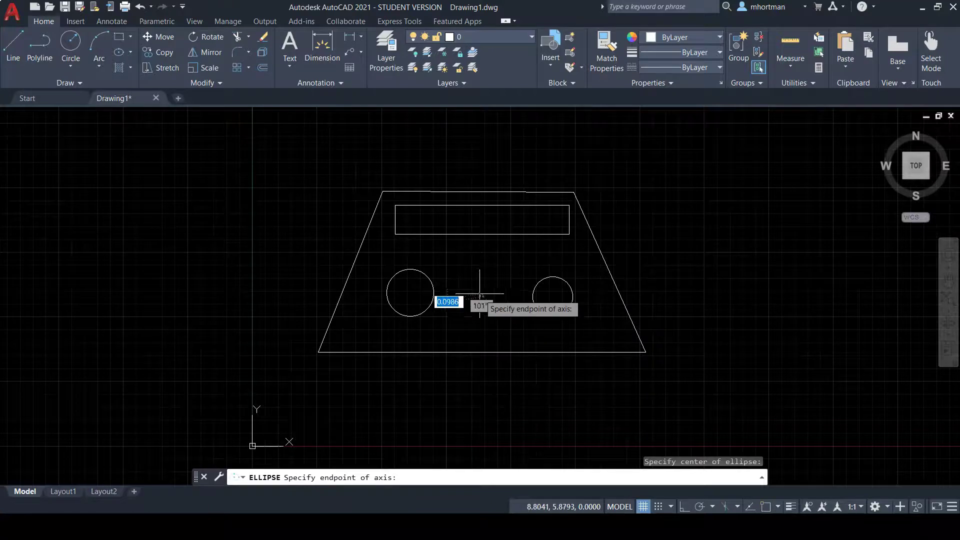
{"action": "left_click", "coordinate": [480, 248]}
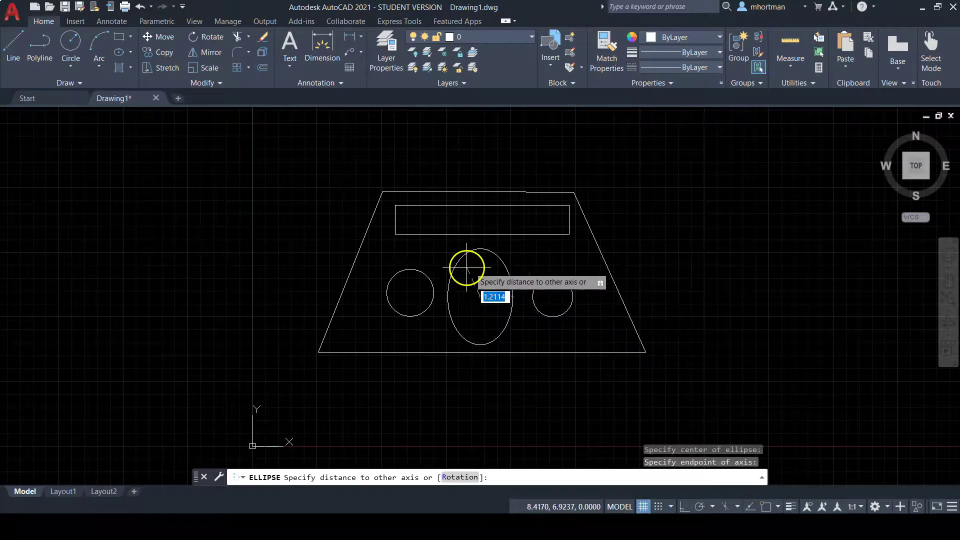
{"action": "left_click", "coordinate": [499, 297]}
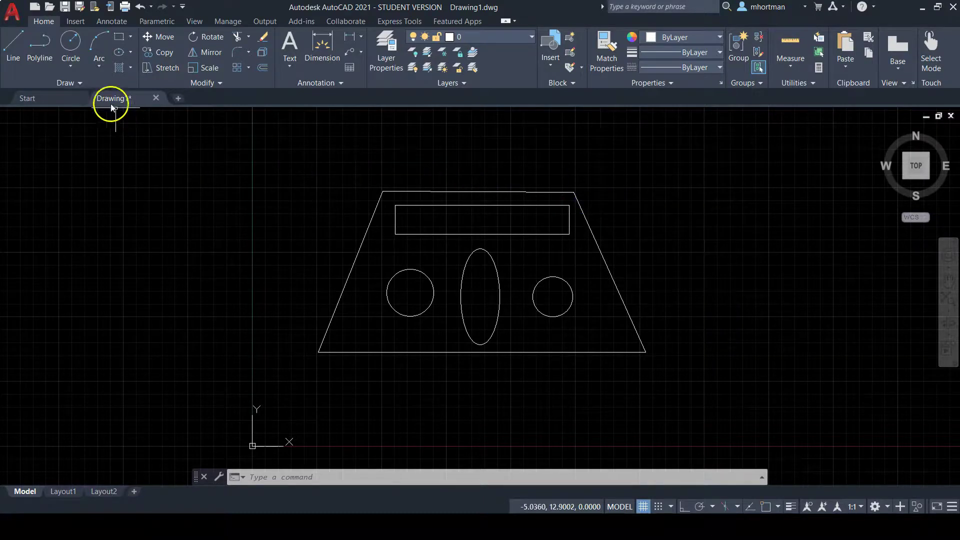
Step: Start saving the drawing under a new name and browse to RTC > Classes in the OneDrive - Renton Technical College location
{"action": "left_click", "coordinate": [80, 7]}
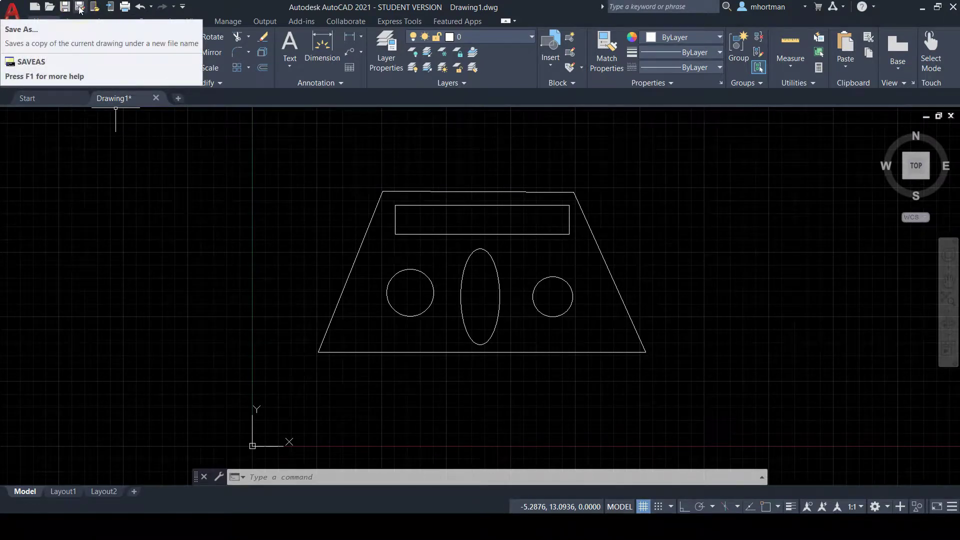
{"action": "left_click", "coordinate": [80, 7]}
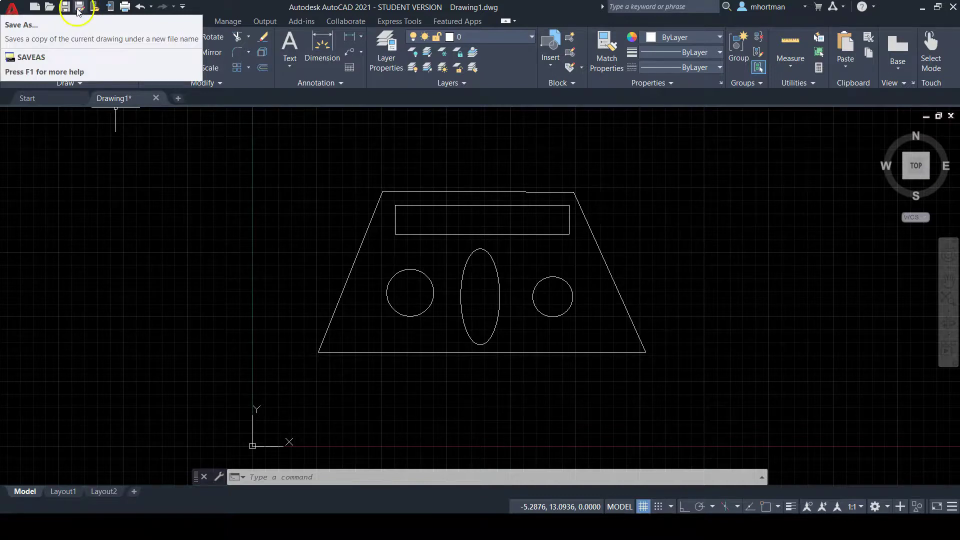
{"action": "left_click", "coordinate": [80, 7]}
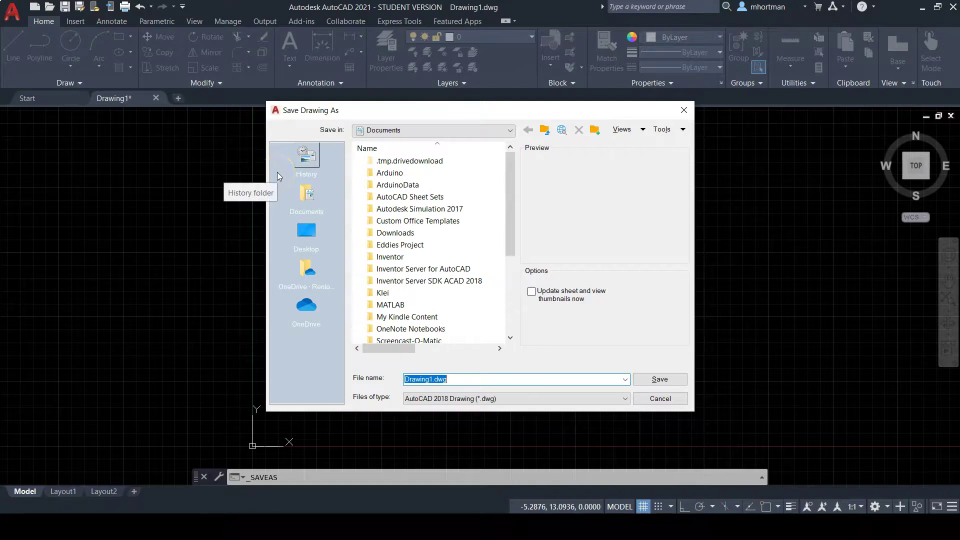
{"action": "left_click", "coordinate": [307, 198]}
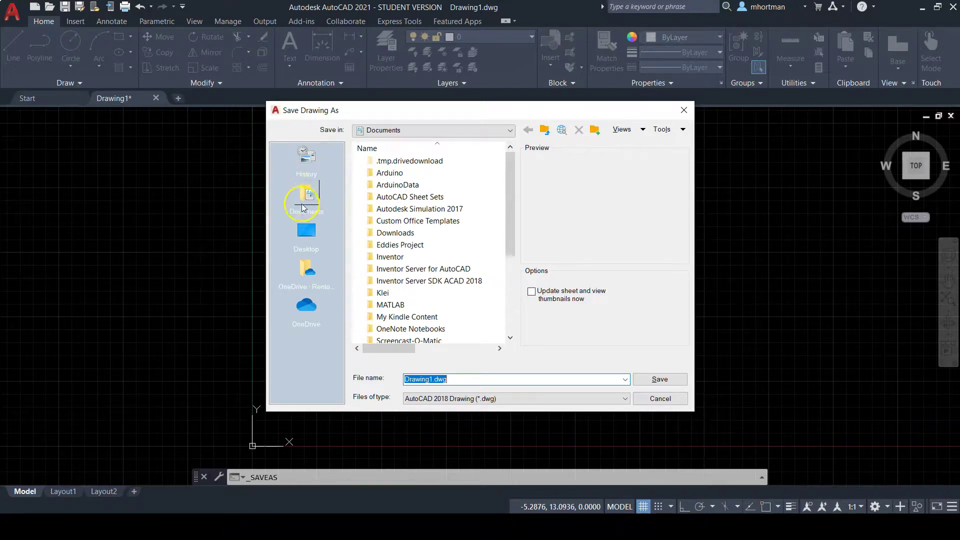
{"action": "left_click", "coordinate": [510, 131]}
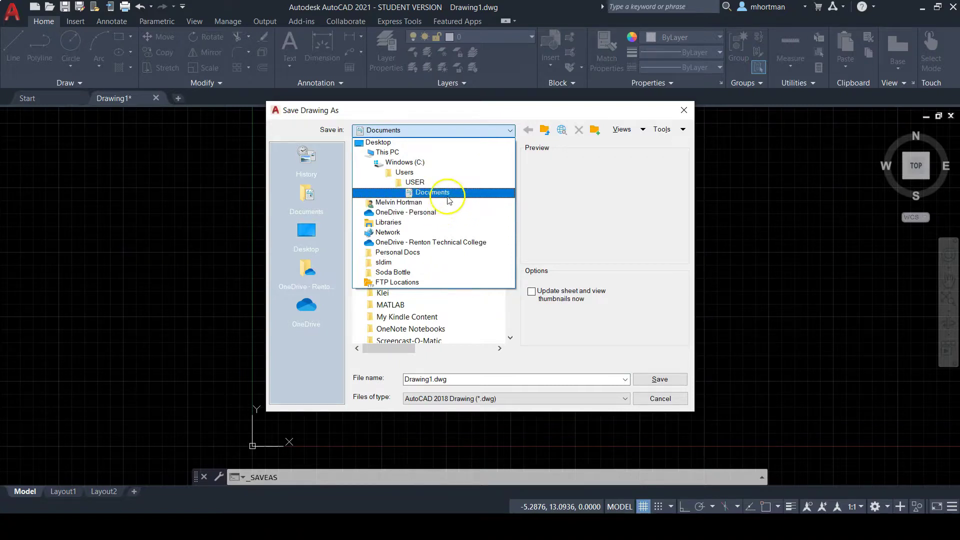
{"action": "left_click", "coordinate": [444, 242]}
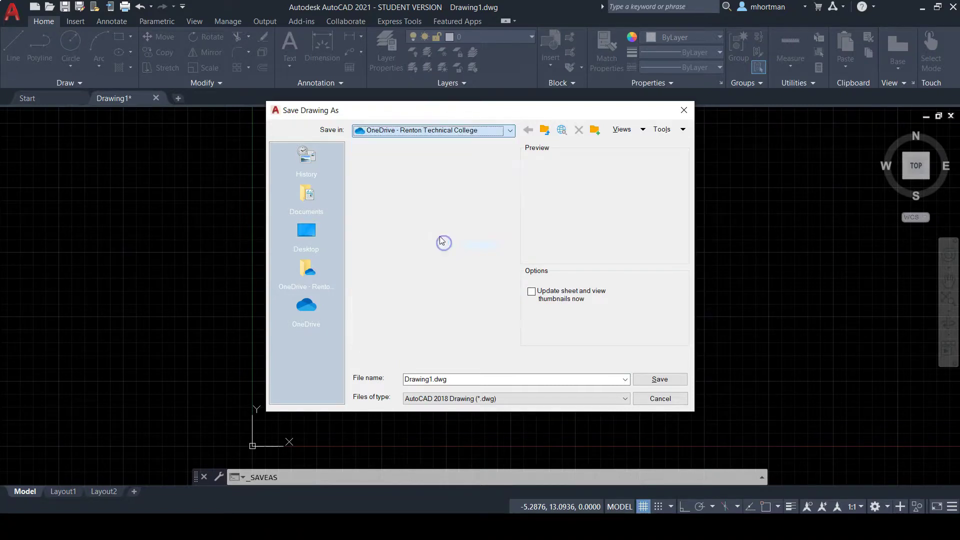
{"action": "left_click", "coordinate": [394, 233]}
{"action": "double_click", "coordinate": [394, 234]}
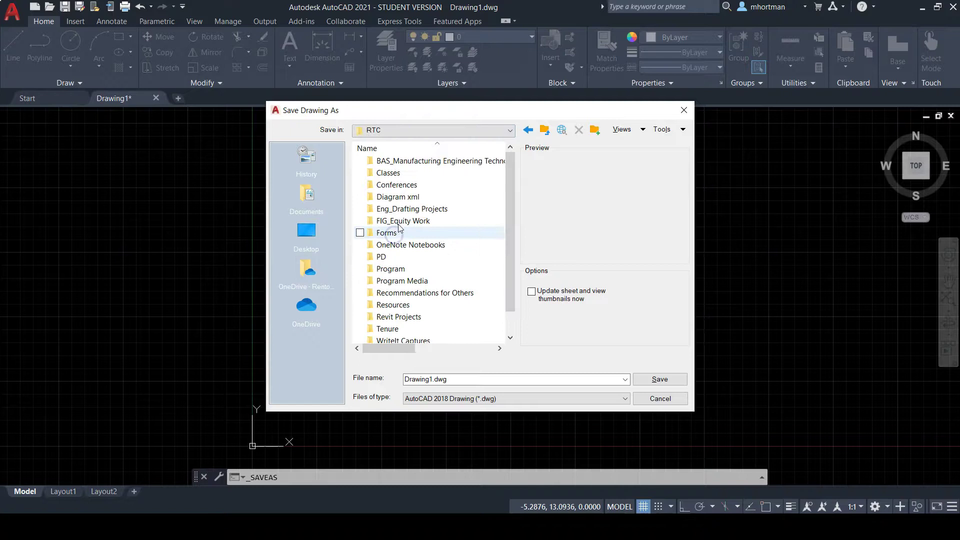
{"action": "double_click", "coordinate": [407, 172]}
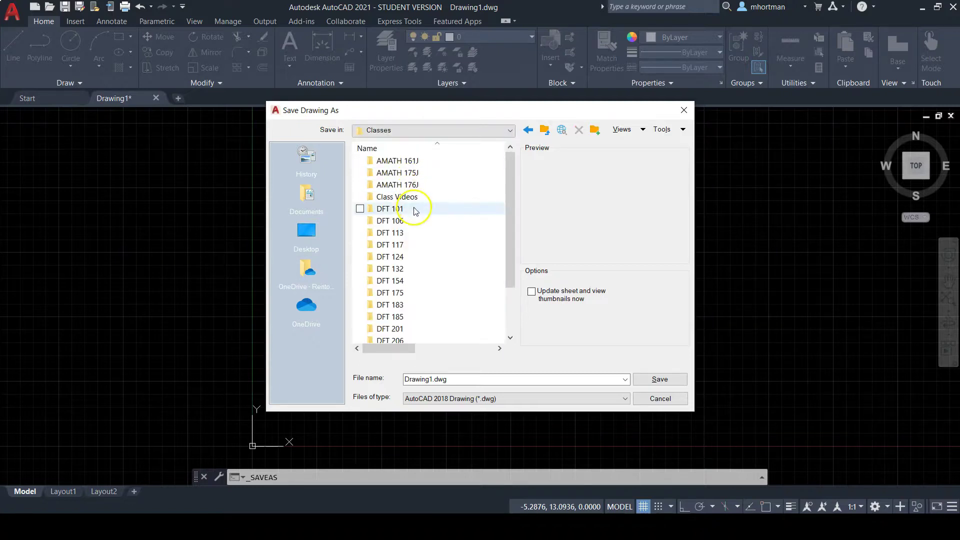
{"action": "right_click", "coordinate": [420, 233]}
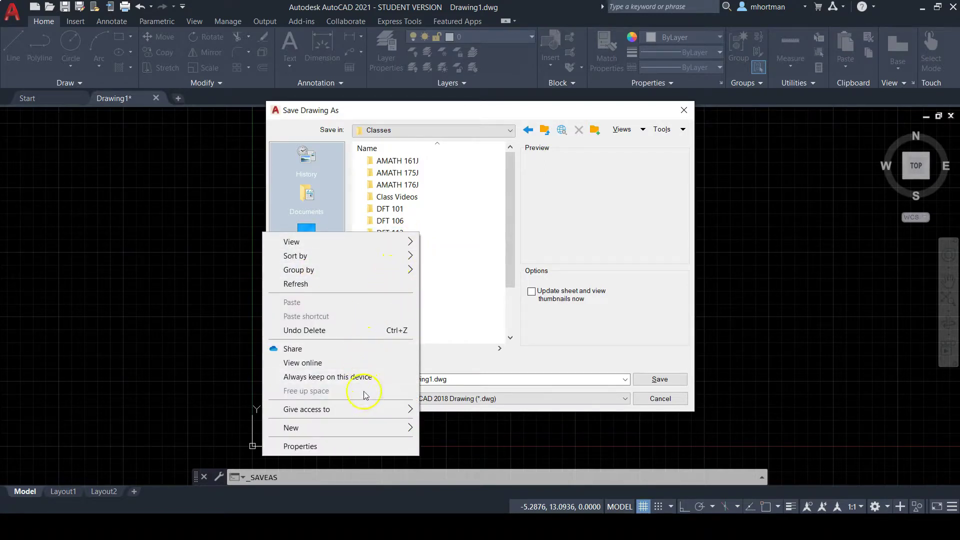
{"action": "mouse_move", "coordinate": [376, 432]}
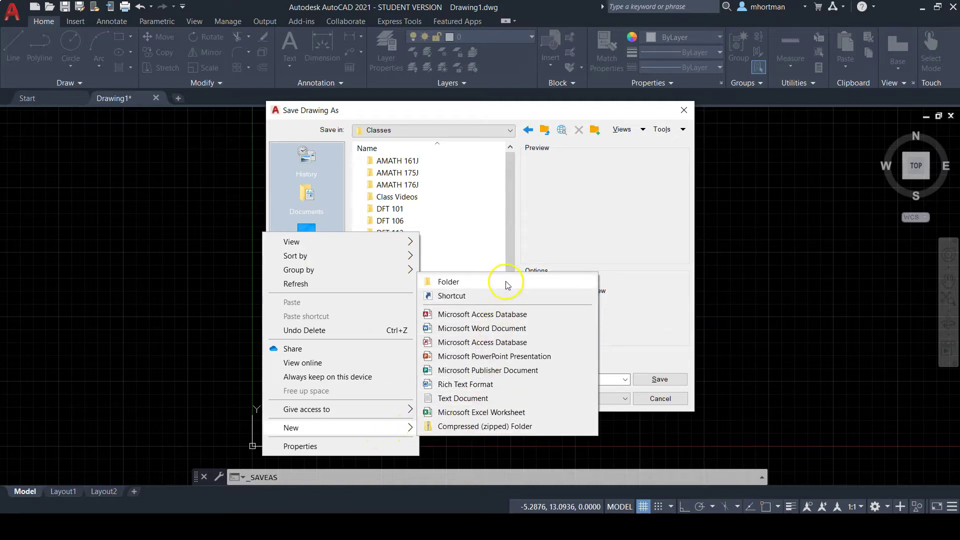
{"action": "left_click", "coordinate": [497, 253]}
{"action": "left_click", "coordinate": [497, 253]}
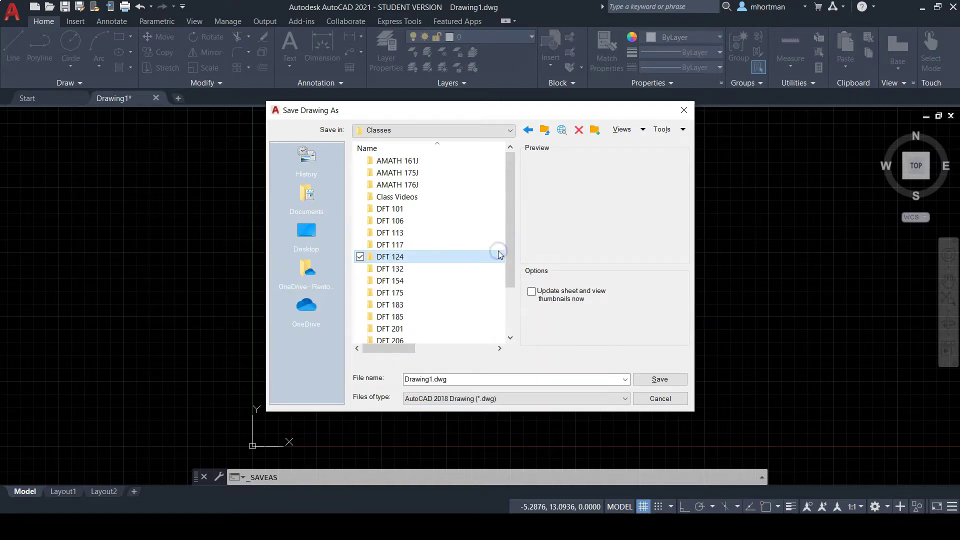
Step: Open the DFT 113 folder and save the drawing there as 113-UI-01MH
{"action": "left_click", "coordinate": [499, 233]}
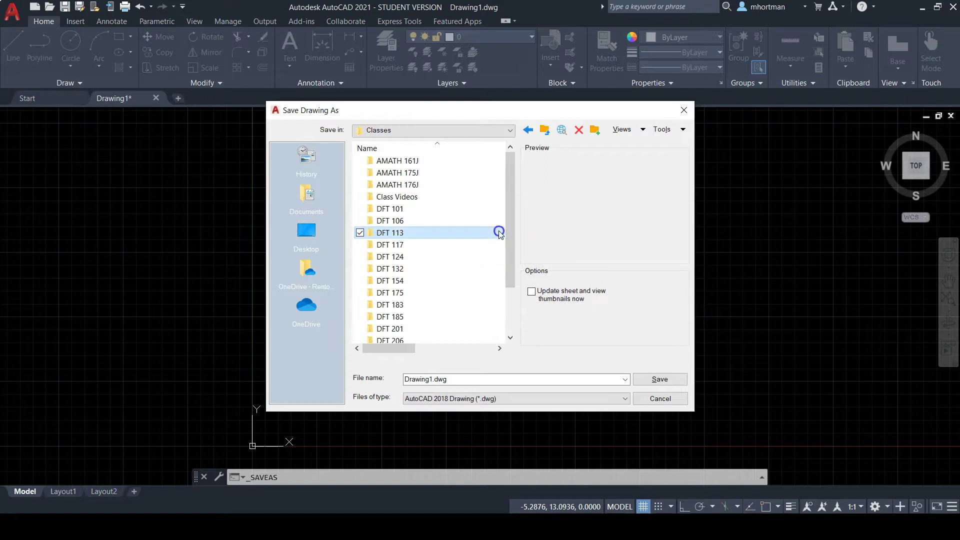
{"action": "double_click", "coordinate": [411, 234]}
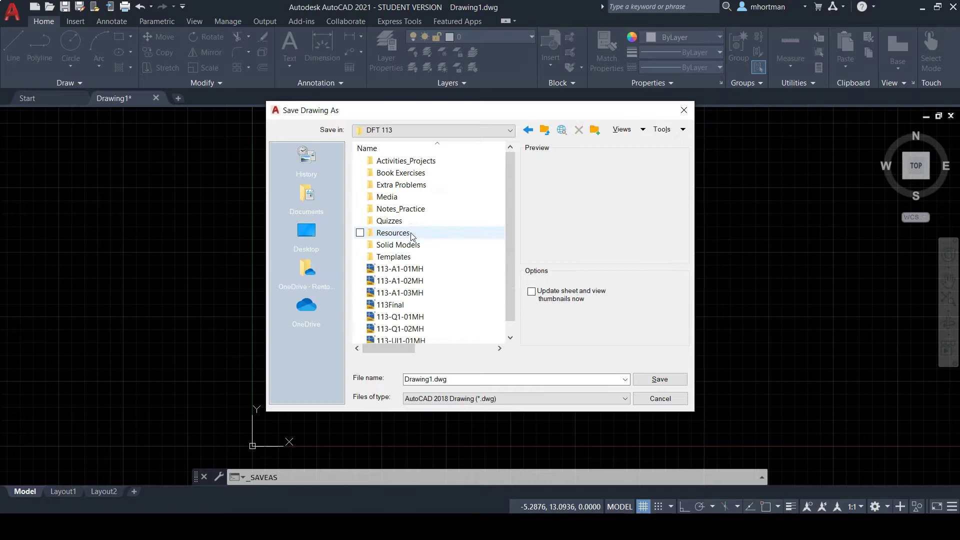
{"action": "double_click", "coordinate": [451, 378]}
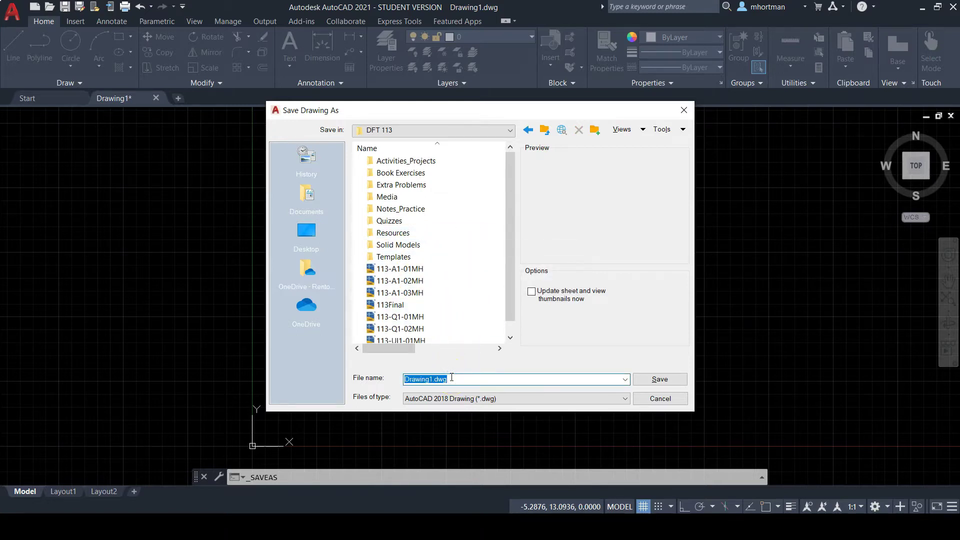
{"action": "type", "text": "113-"}
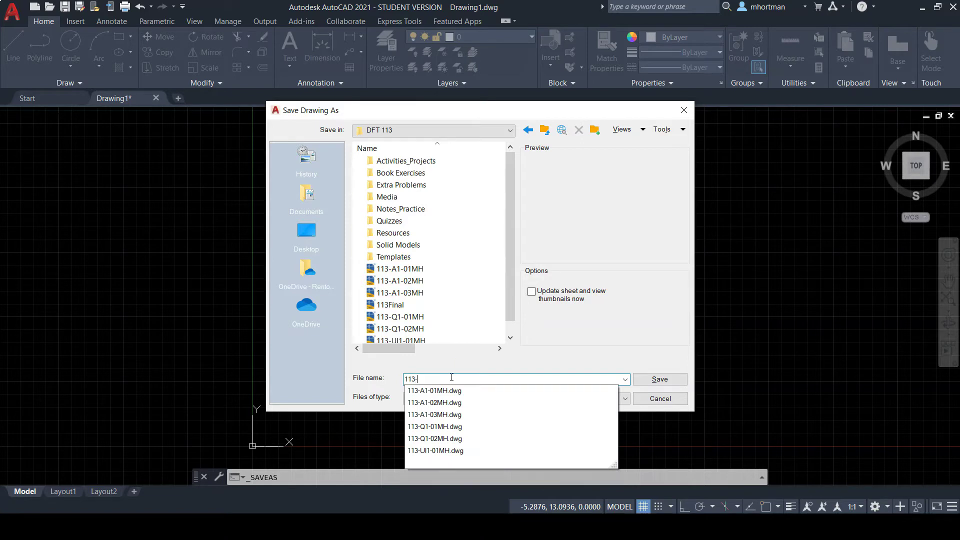
{"action": "type", "text": "UI"}
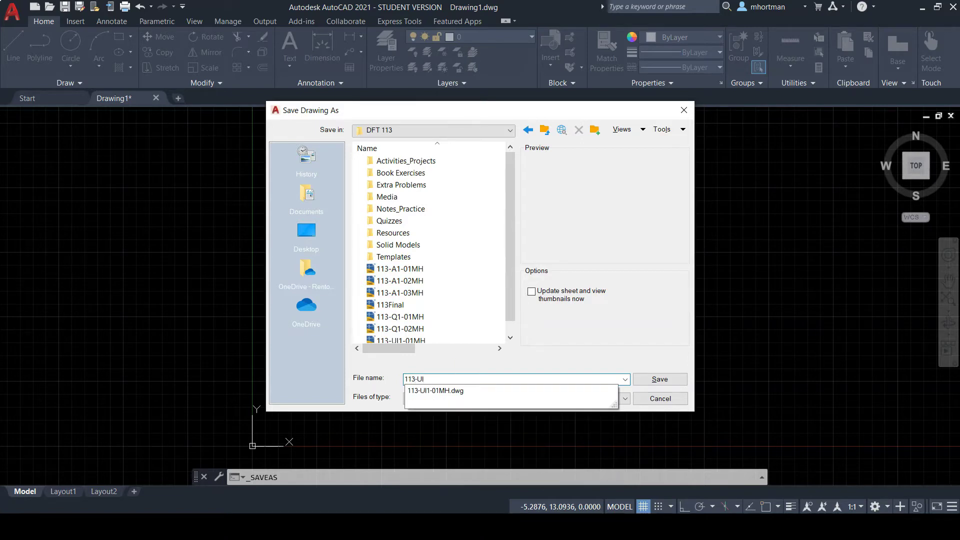
{"action": "type", "text": "-01"}
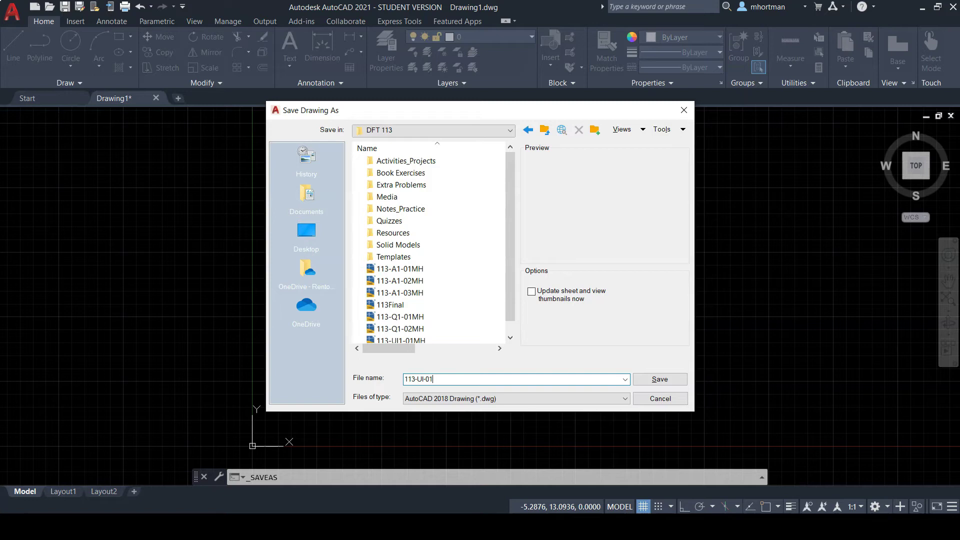
{"action": "type", "text": "MH"}
{"action": "left_click", "coordinate": [660, 379]}
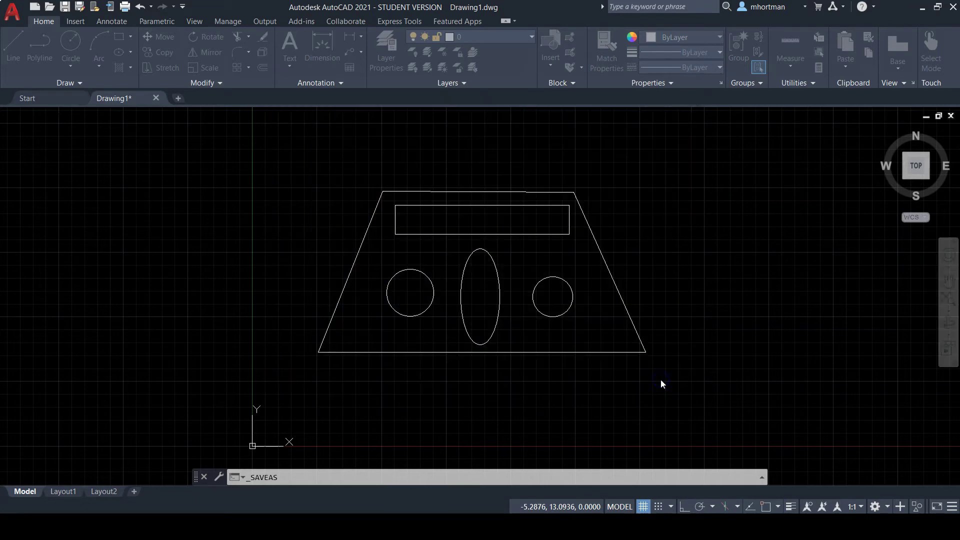